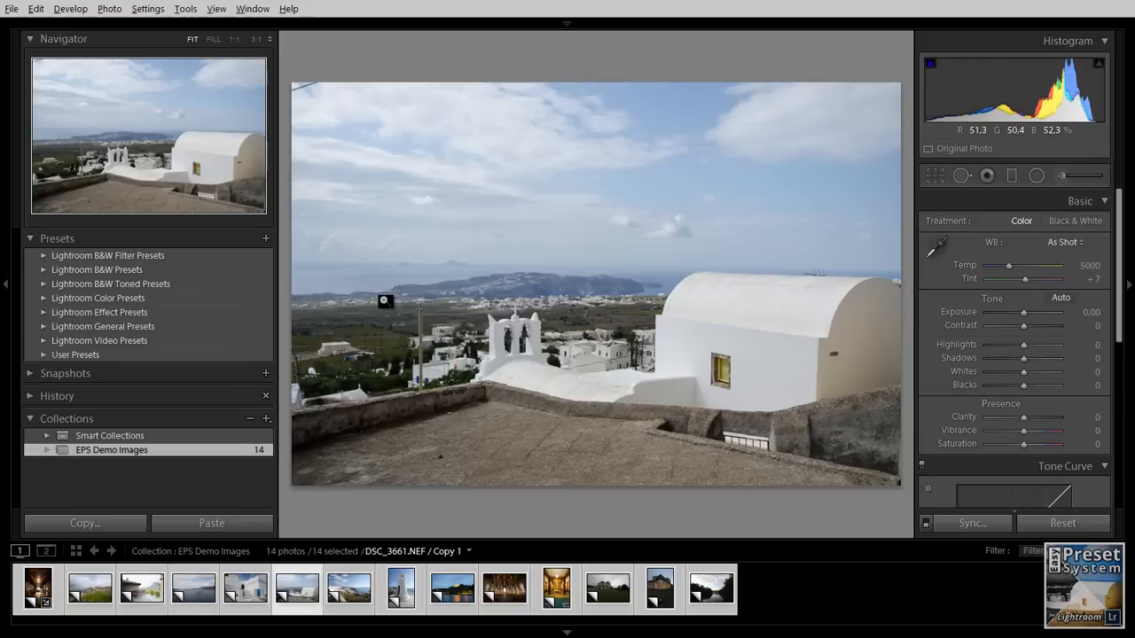
# - Switch to the Downloads folder in Windows Explorer and examine the Develop Presets and Local Adjustment Presets zip files of Easy Preset System
pyautogui.hotkey('alt', 'Tab')
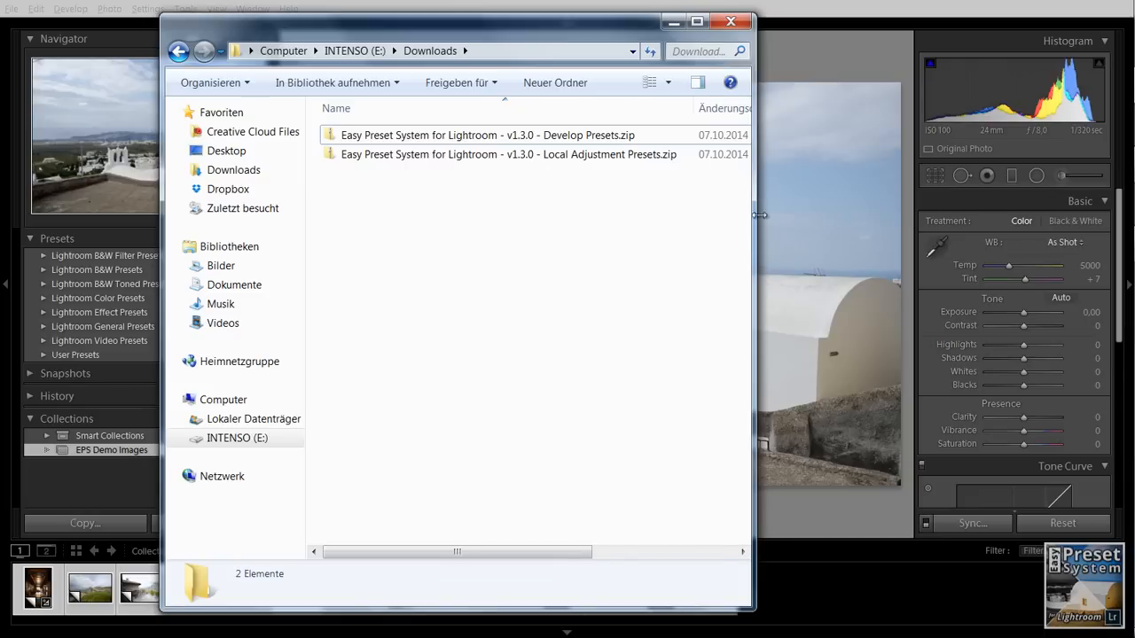
pyautogui.moveTo(760, 215); pyautogui.dragTo(817, 214)
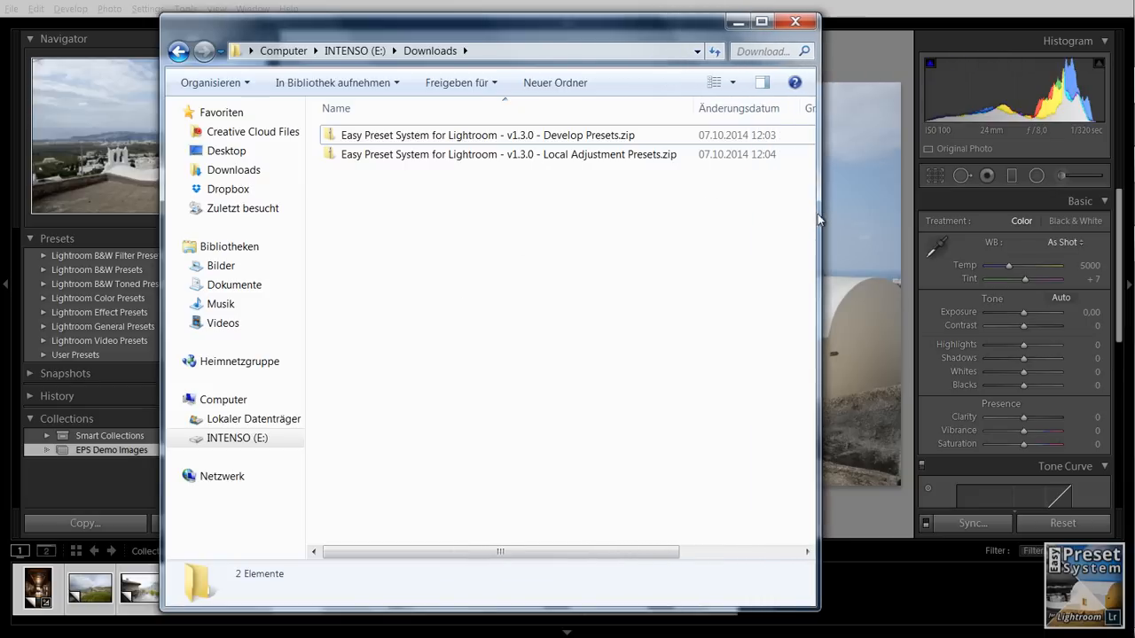
pyautogui.click(470, 137)
pyautogui.click(476, 155)
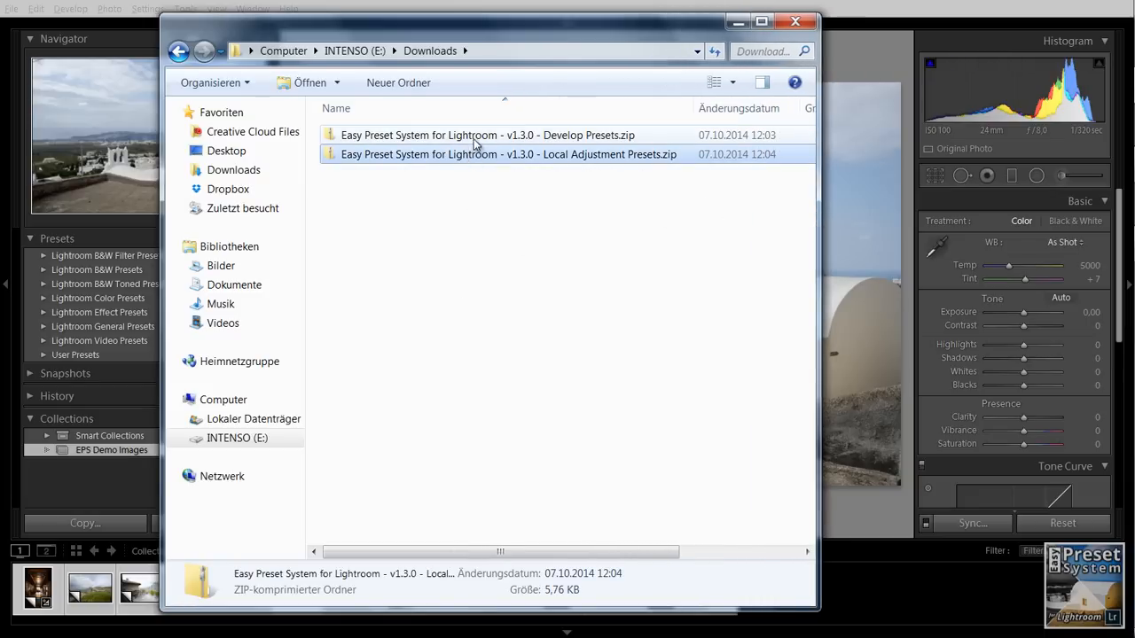
pyautogui.click(474, 137)
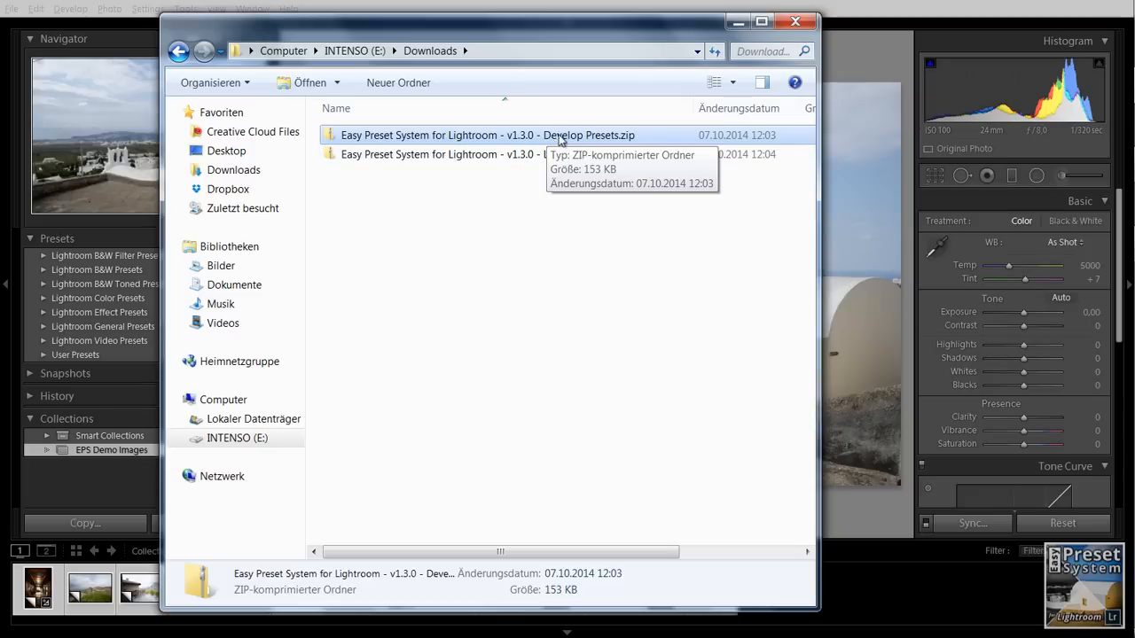
pyautogui.click(581, 156)
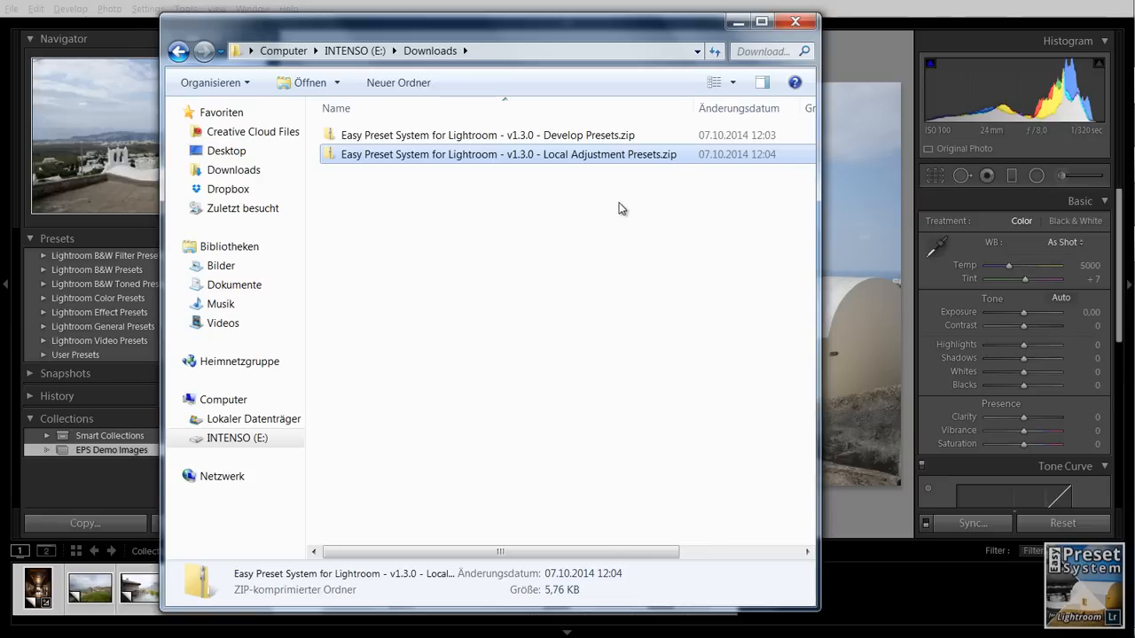
pyautogui.click(575, 138)
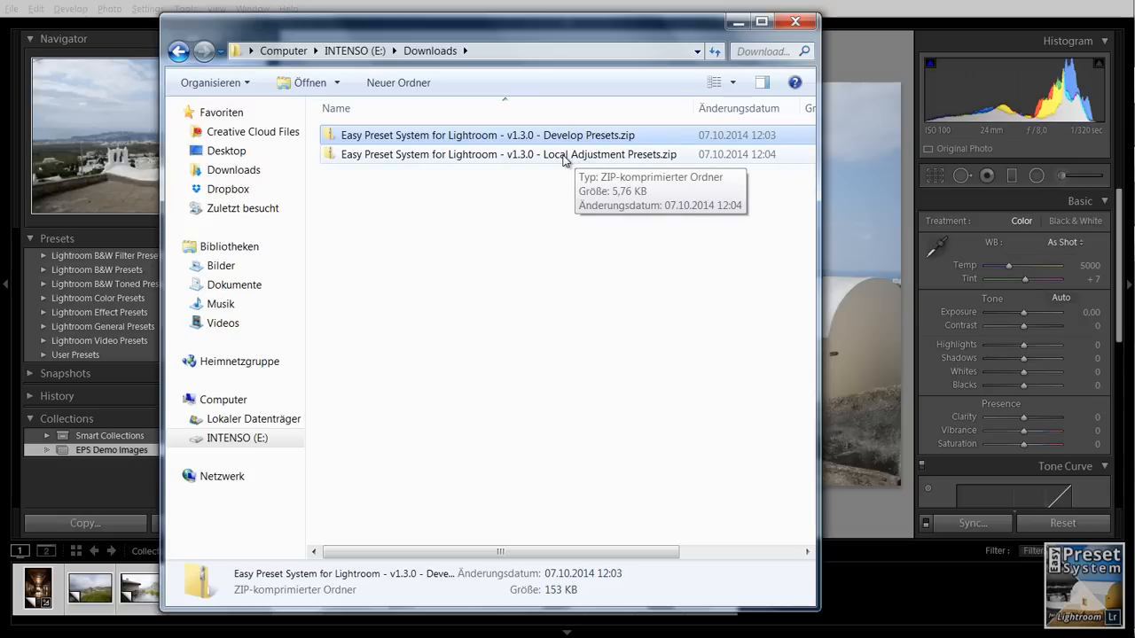
pyautogui.click(565, 158)
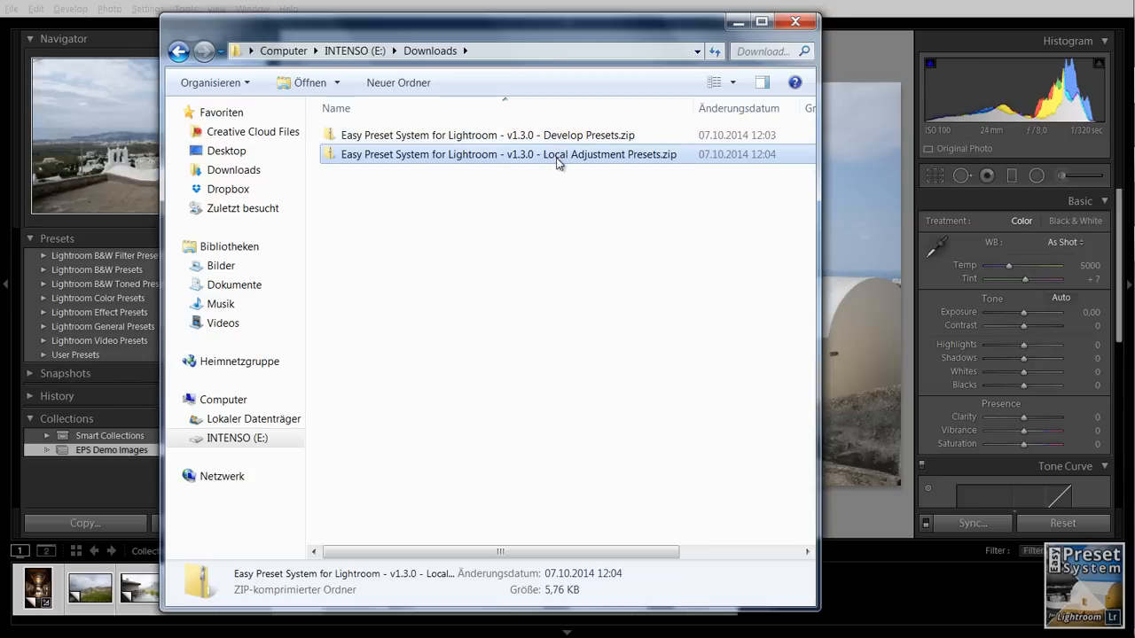
pyautogui.click(739, 20)
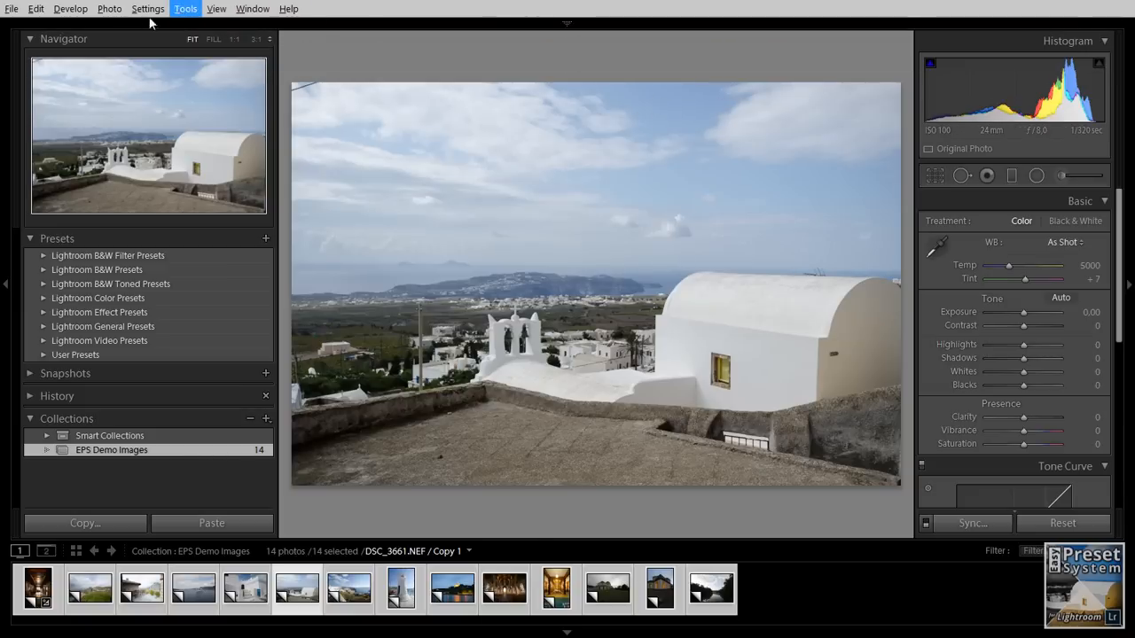
# - Open Lightroom's preset preferences and show the Lightroom presets folder in the file manager
pyautogui.click(36, 11)
pyautogui.click(128, 196)
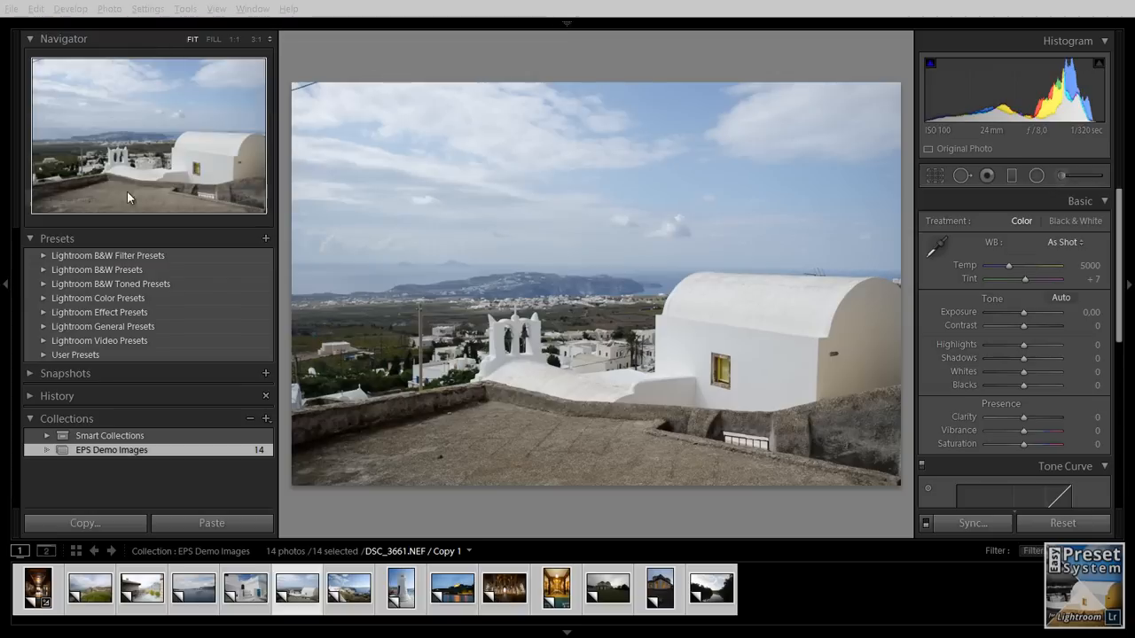
pyautogui.moveTo(518, 32); pyautogui.dragTo(563, 41)
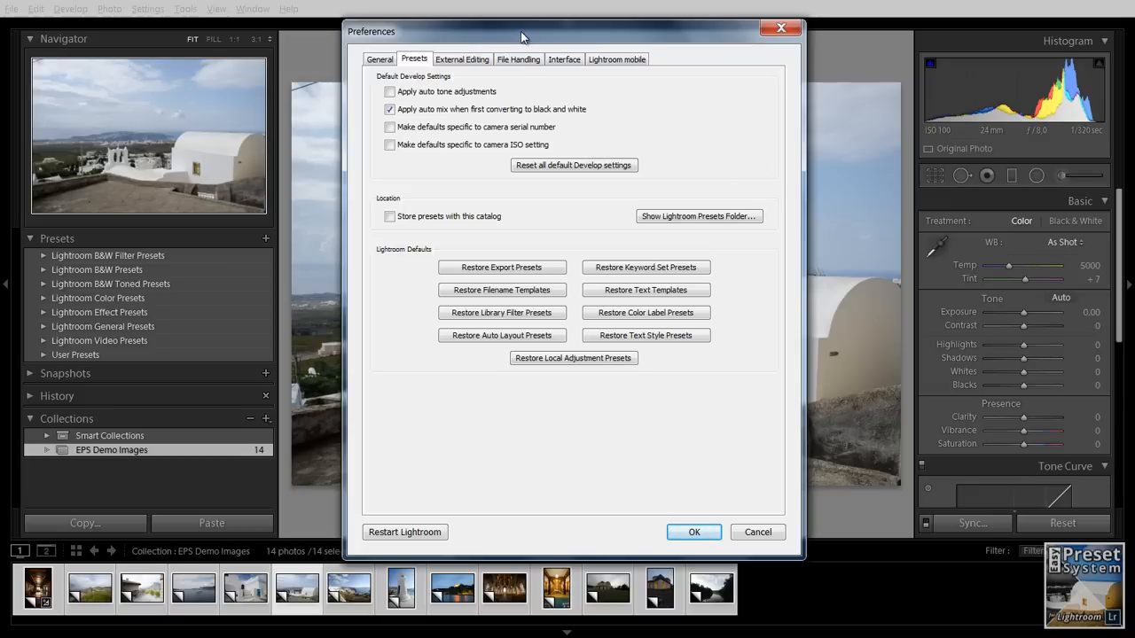
pyautogui.moveTo(521, 37); pyautogui.dragTo(529, 34)
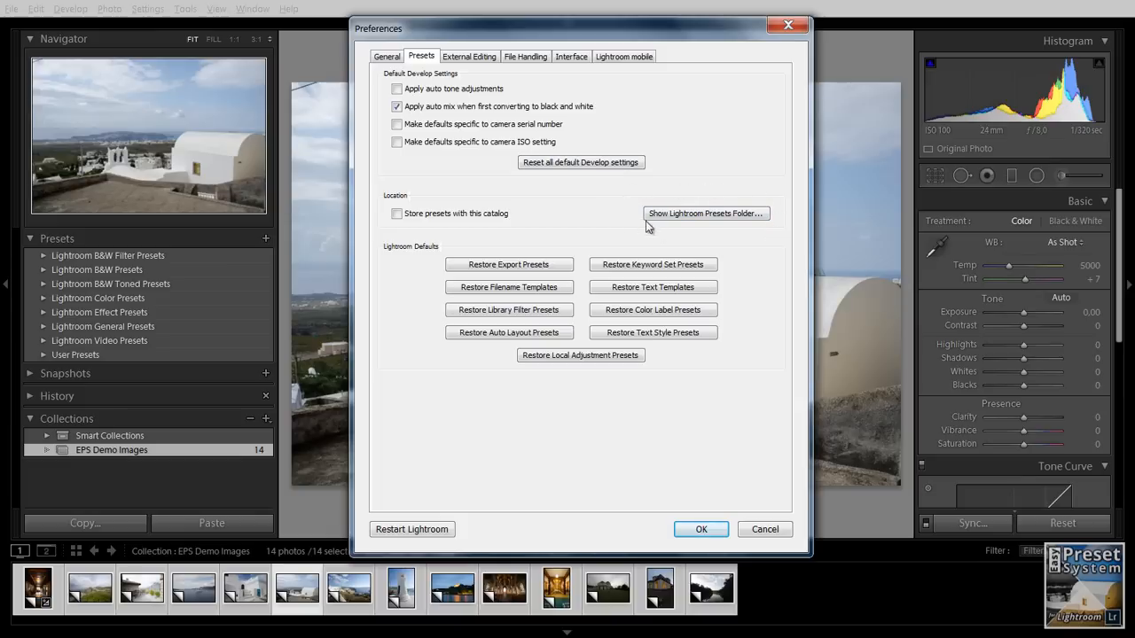
pyautogui.click(717, 216)
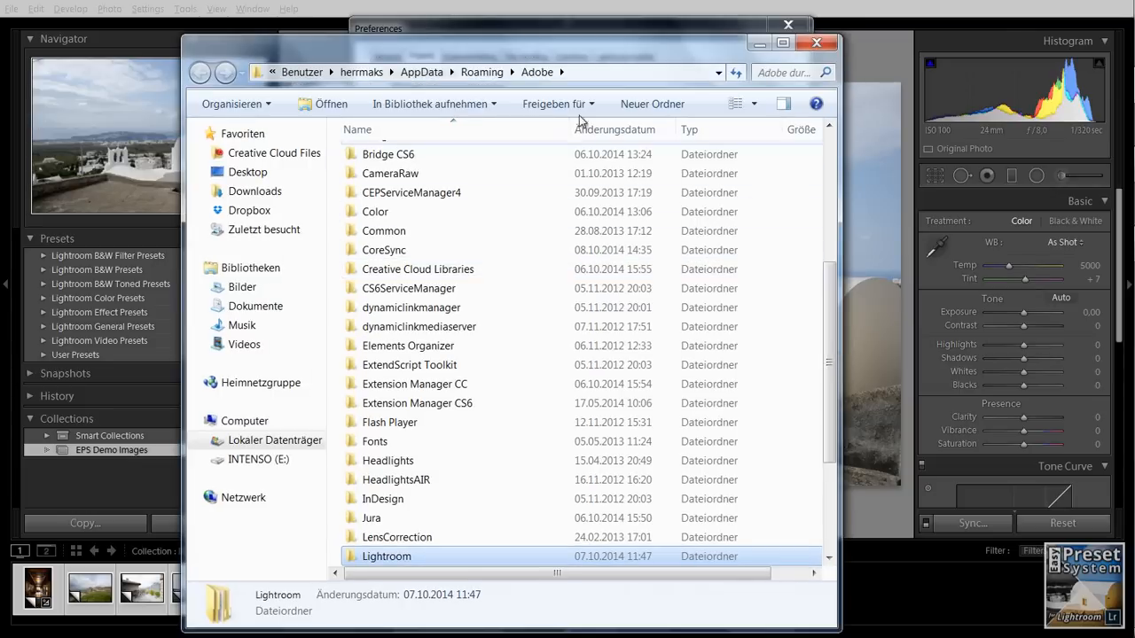
# - Open the Lightroom folder inside Adobe and locate its Develop Presets and Local Adjustment Presets subfolders
pyautogui.moveTo(573, 58); pyautogui.dragTo(610, 36)
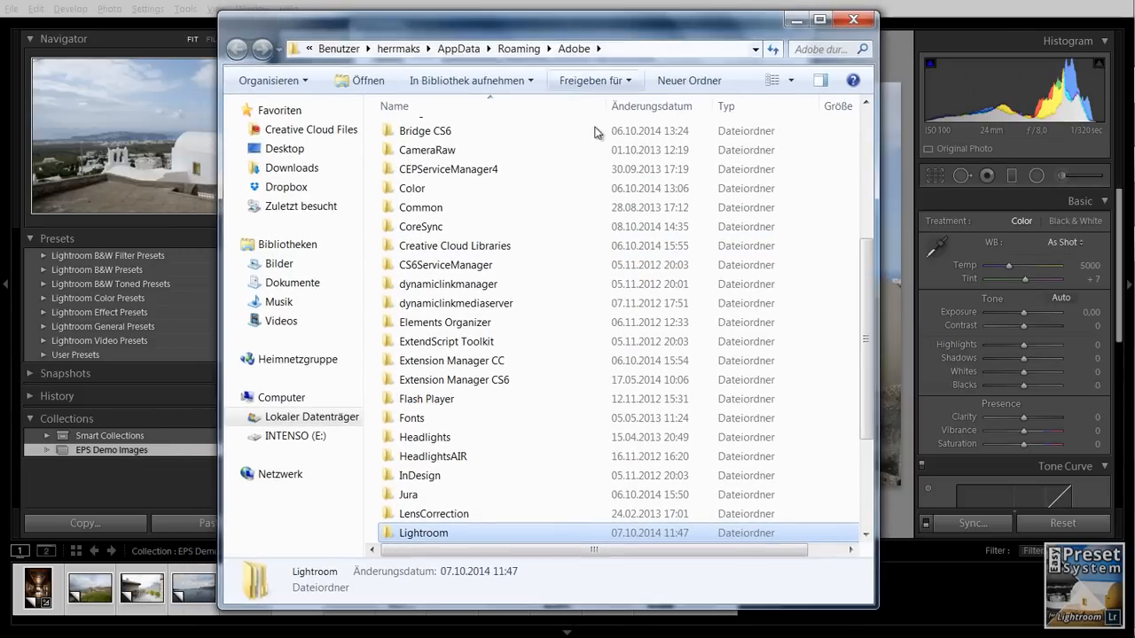
pyautogui.moveTo(869, 345); pyautogui.dragTo(844, 411)
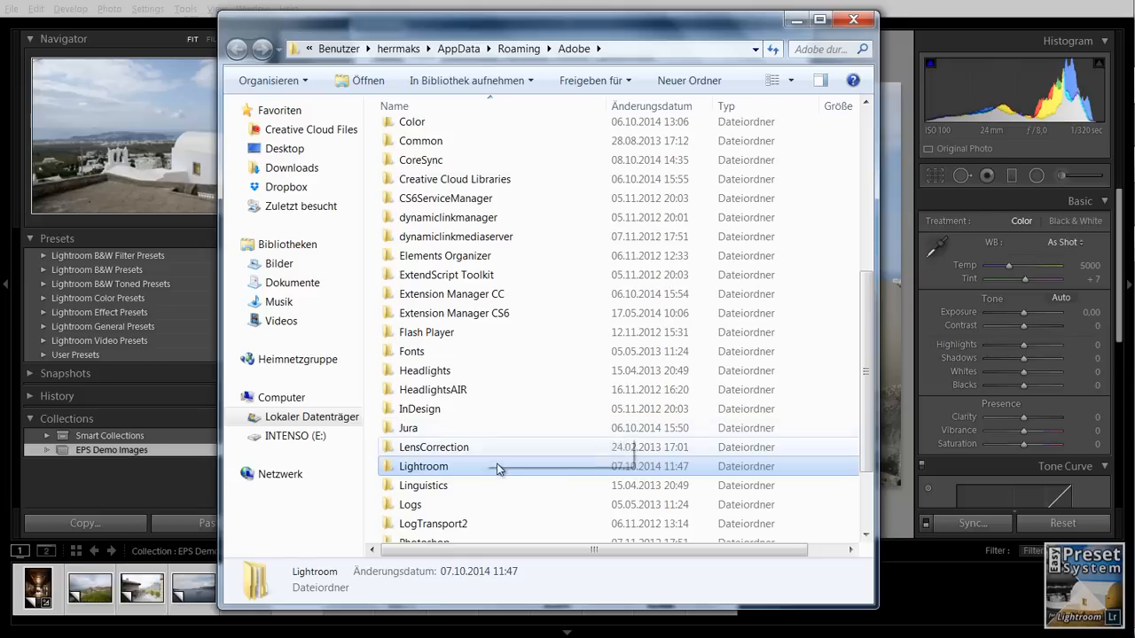
pyautogui.doubleClick(427, 470)
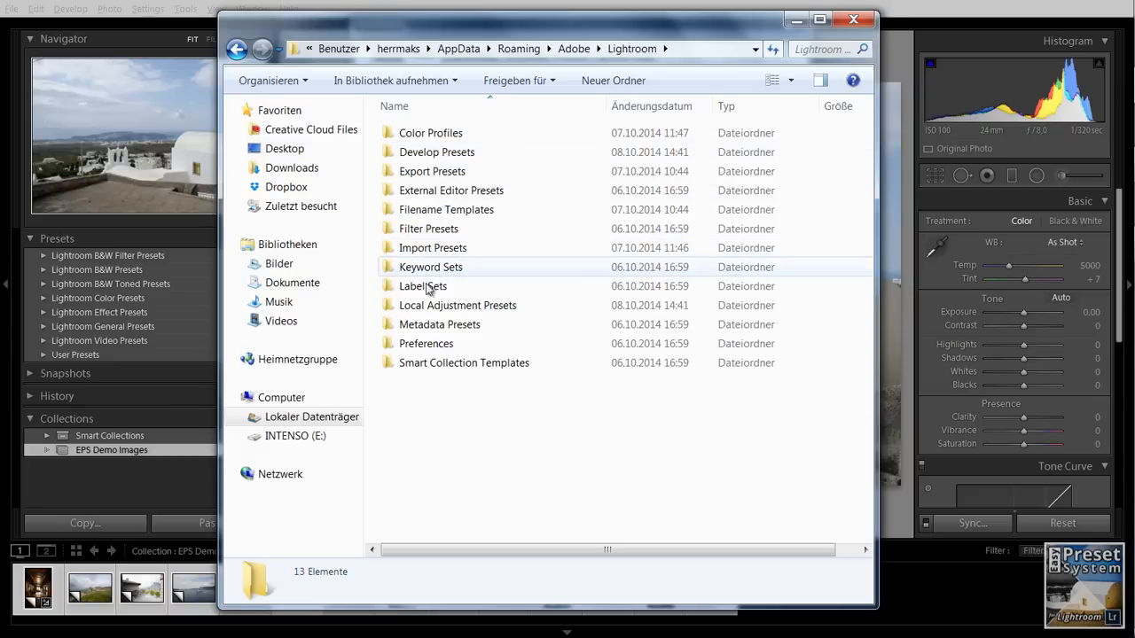
pyautogui.click(446, 154)
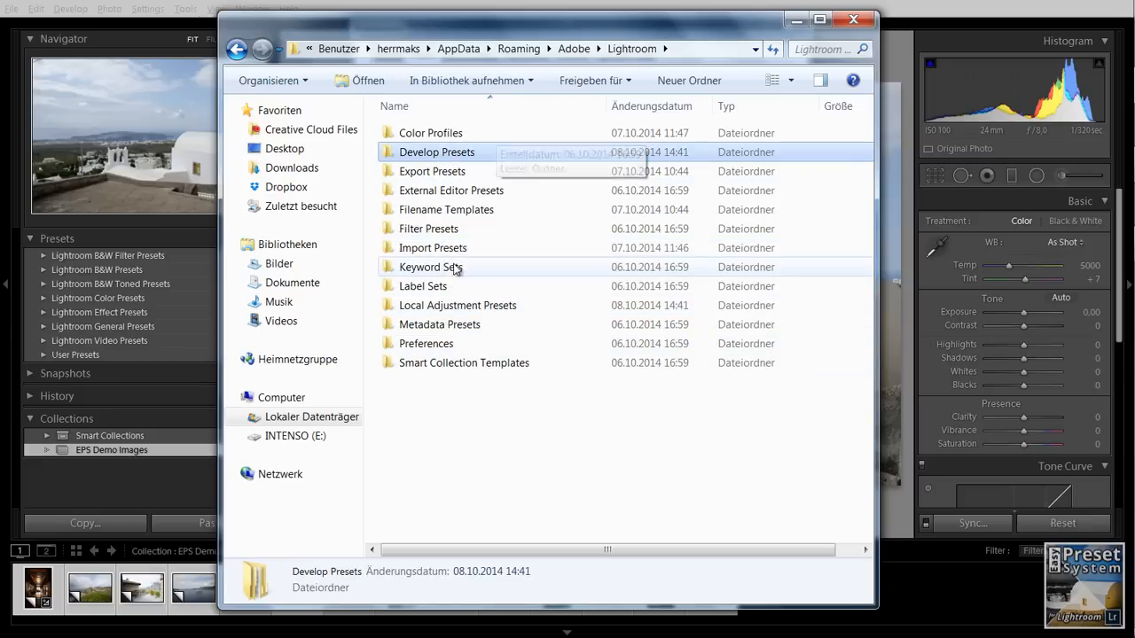
pyautogui.keyDown('ctrl'); pyautogui.click(448, 306); pyautogui.keyUp('ctrl')
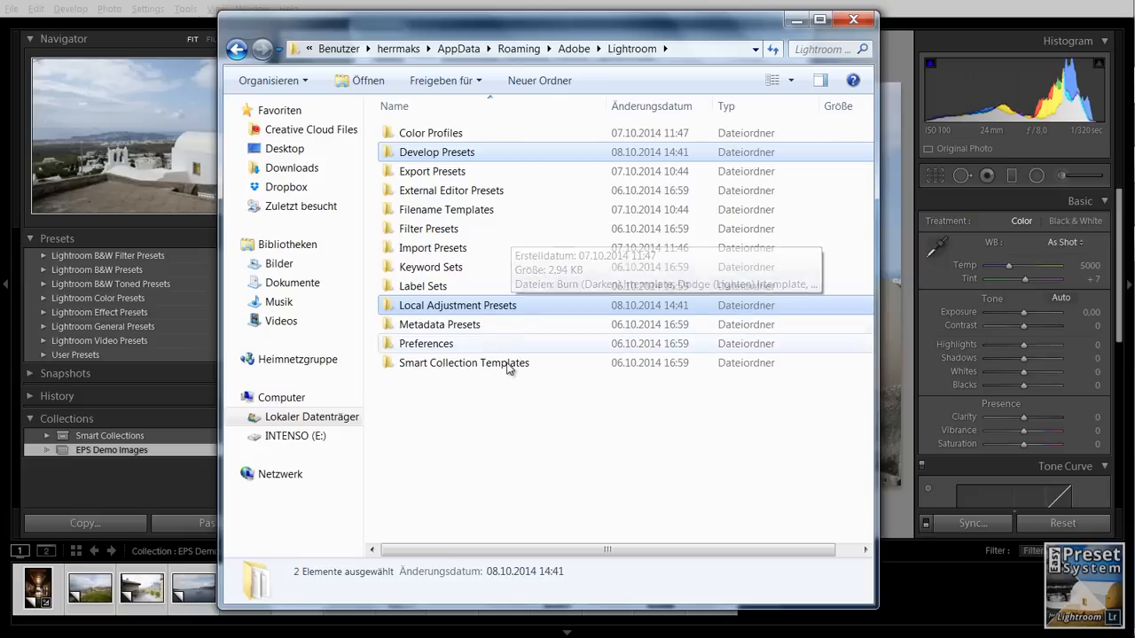
pyautogui.click(495, 389)
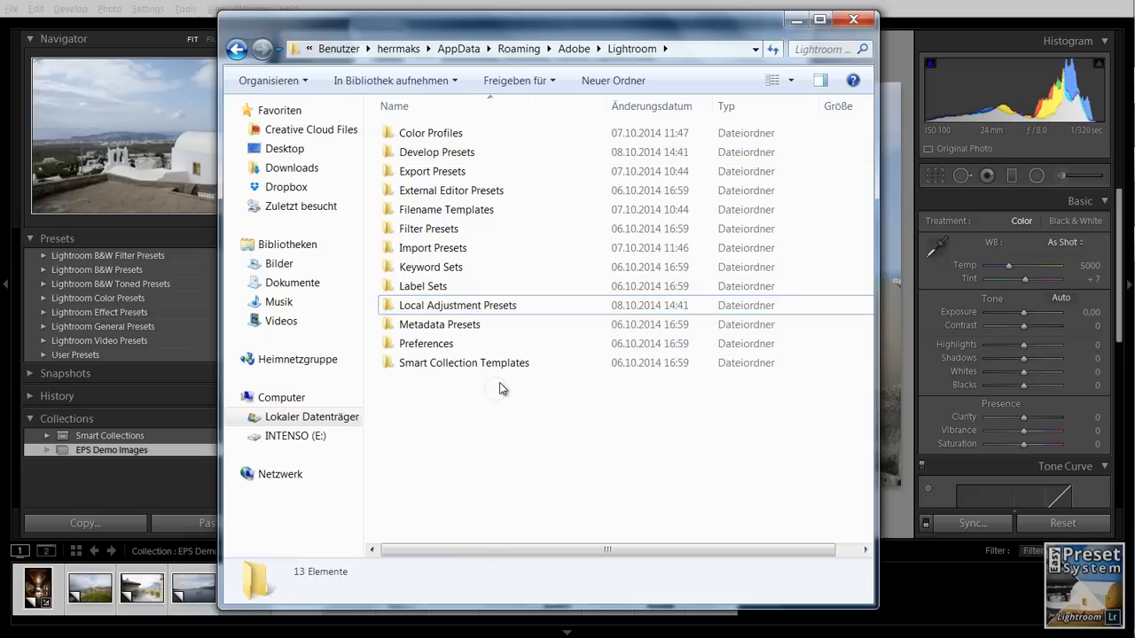
# - Bring back the Downloads window and arrange it beside the Lightroom presets folder window
pyautogui.hotkey('alt', 'Tab')
pyautogui.hotkey('alt', 'Tab')
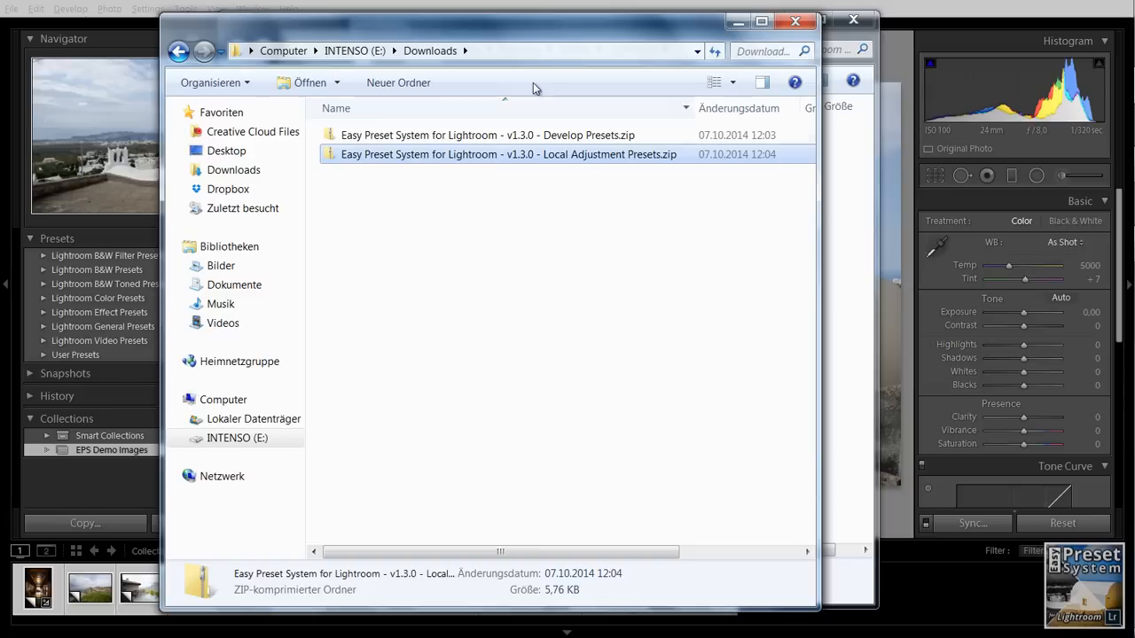
pyautogui.moveTo(539, 35); pyautogui.dragTo(840, 32)
pyautogui.moveTo(441, 43); pyautogui.dragTo(296, 39)
pyautogui.click(773, 32)
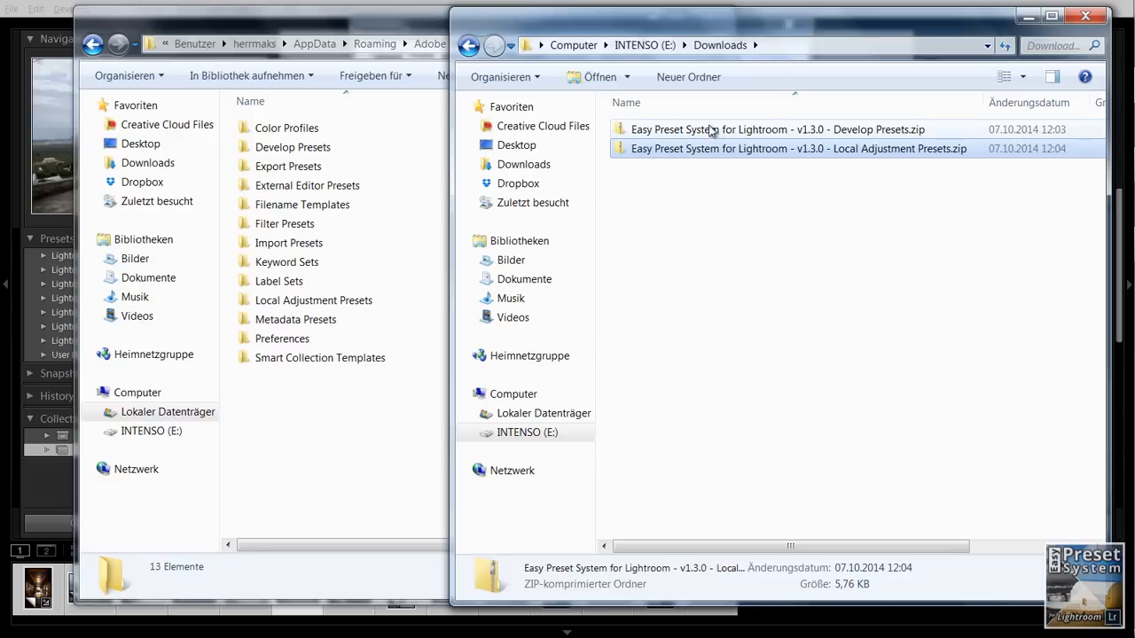
# - Copy the Develop Presets zip into the Develop Presets folder and the Local Adjustment Presets zip into the Local Adjustment Presets folder
pyautogui.click(721, 131)
pyautogui.moveTo(729, 133); pyautogui.dragTo(312, 152)
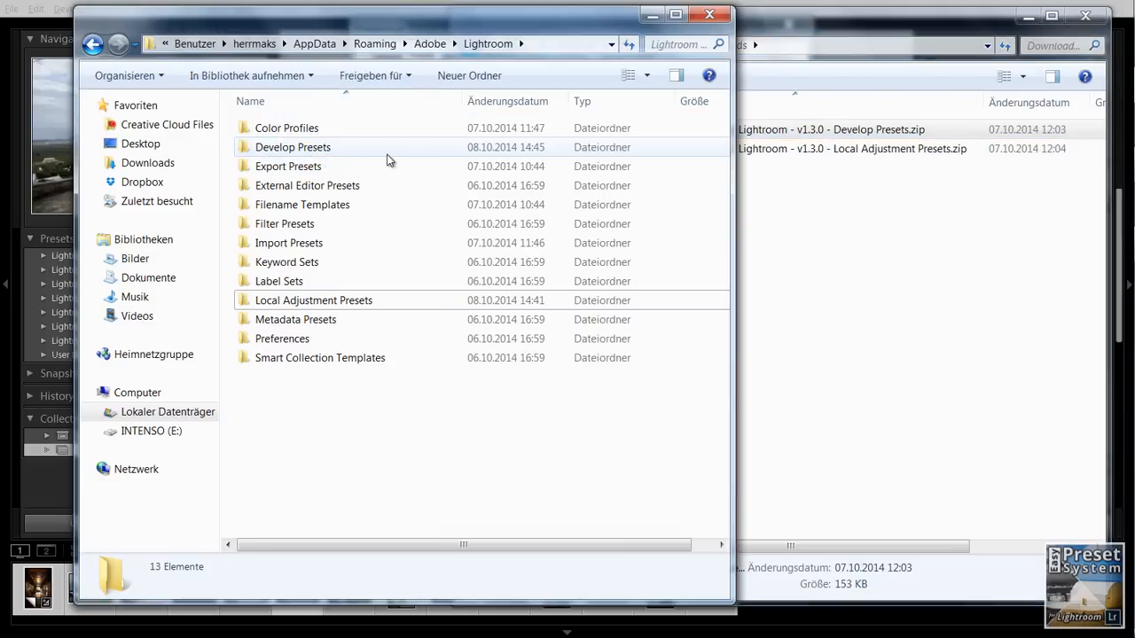
pyautogui.click(808, 197)
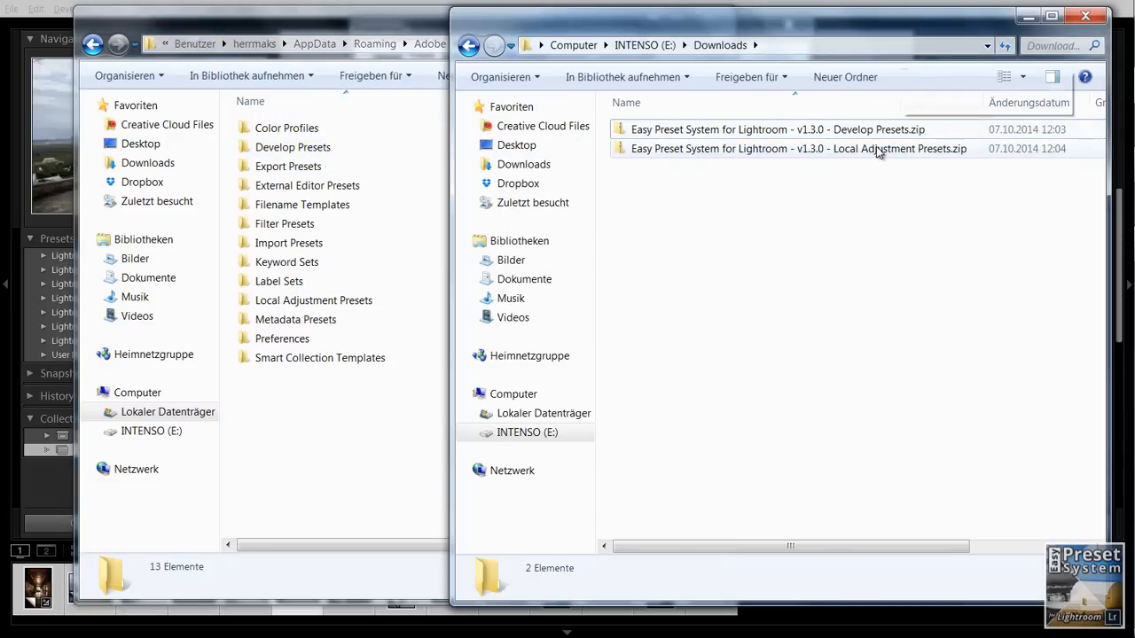
pyautogui.click(876, 149)
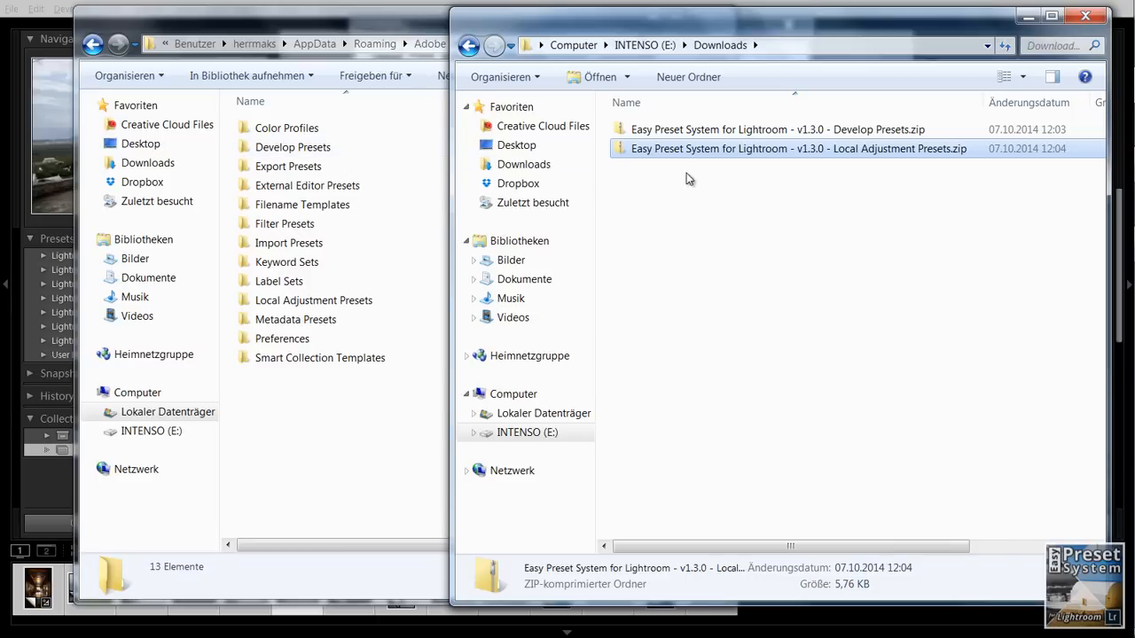
pyautogui.moveTo(693, 149); pyautogui.dragTo(358, 302)
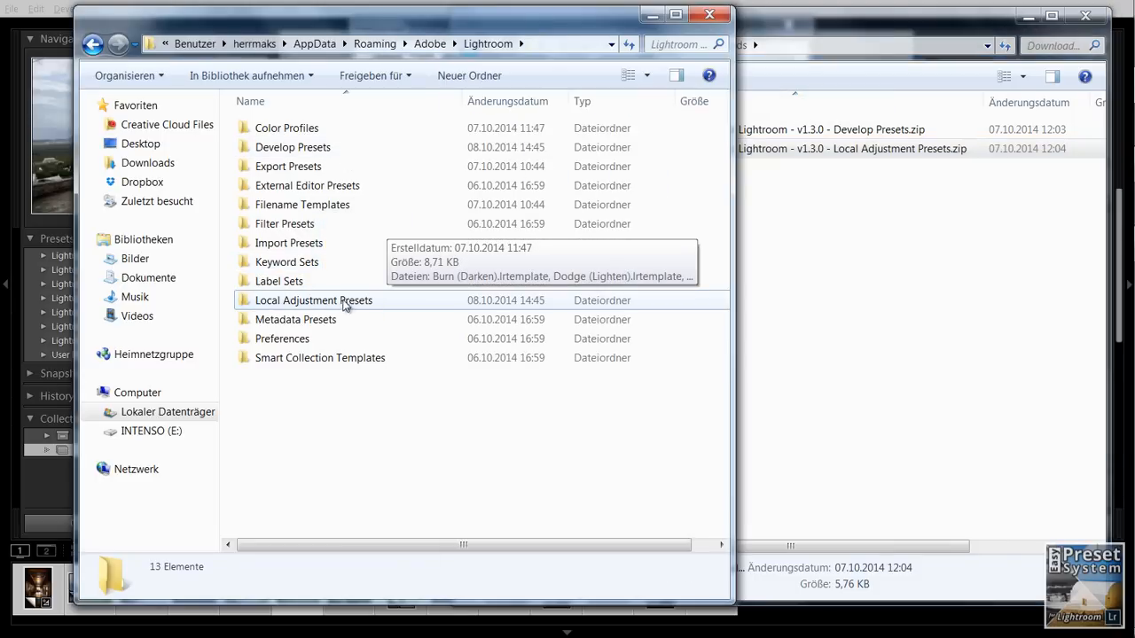
# - Open the Develop Presets folder, widen the name column and start extracting the Easy Preset System Develop Presets zip
pyautogui.doubleClick(312, 149)
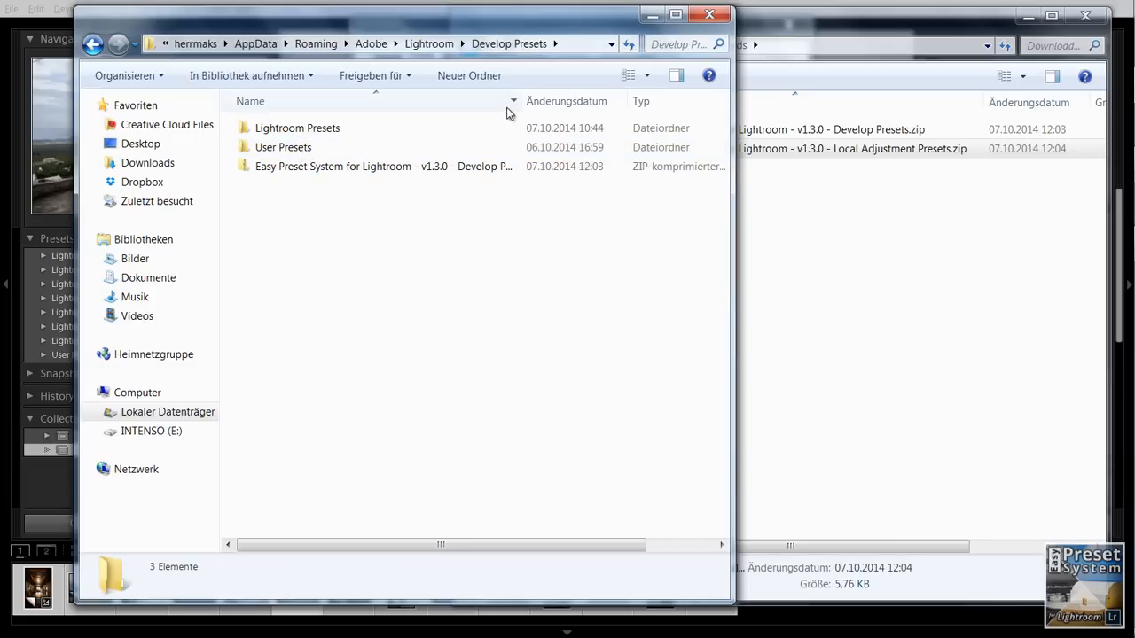
pyautogui.moveTo(521, 101); pyautogui.dragTo(582, 101)
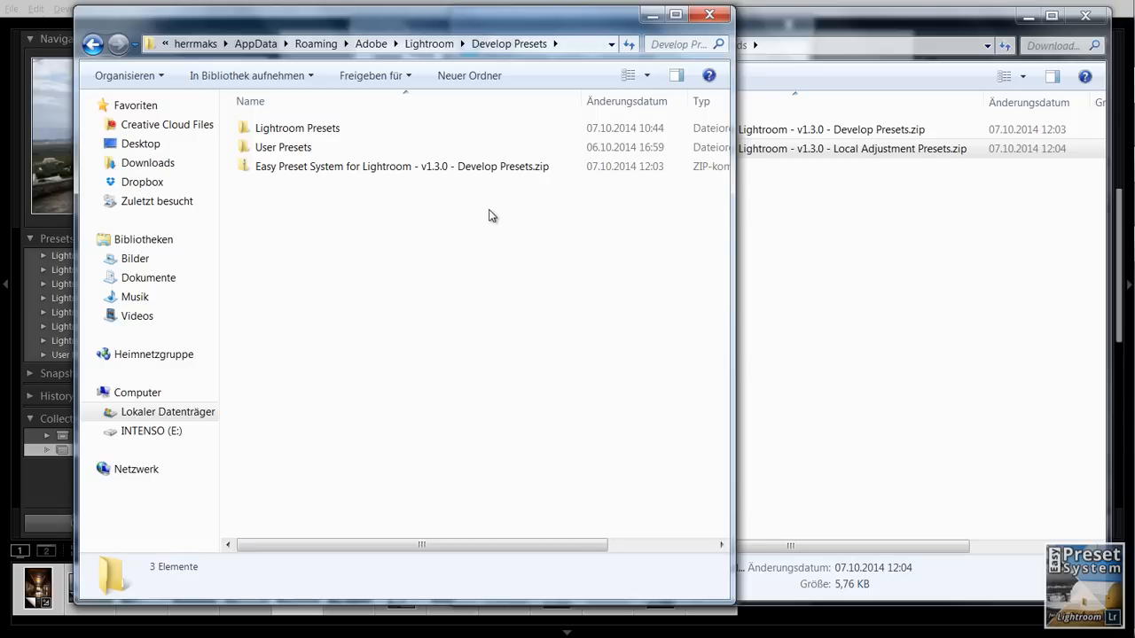
pyautogui.rightClick(417, 173)
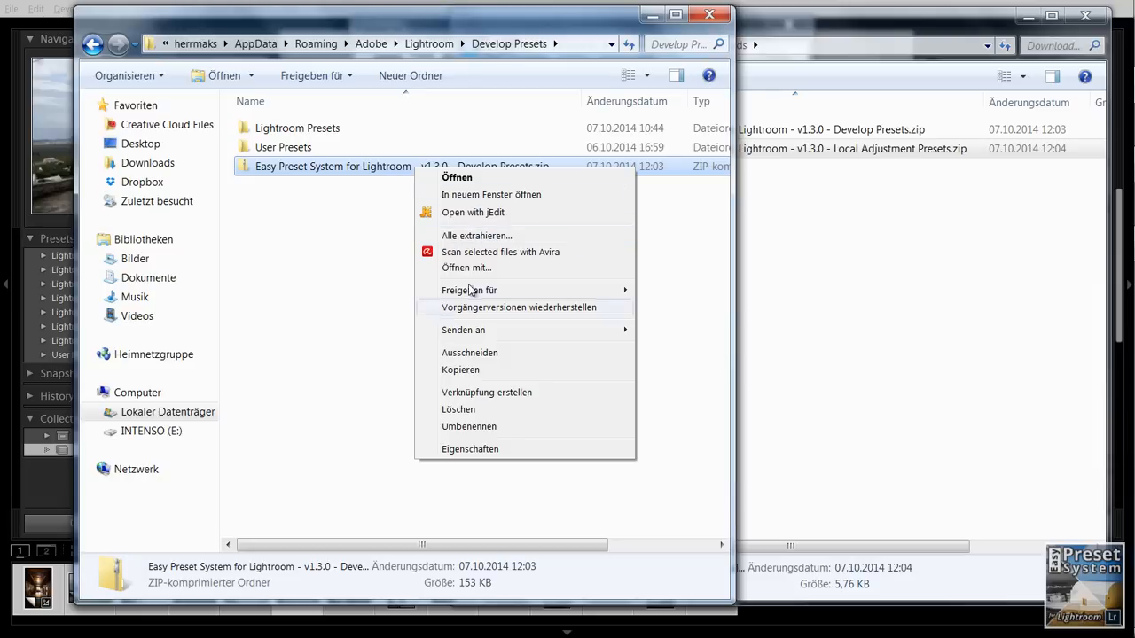
pyautogui.click(479, 238)
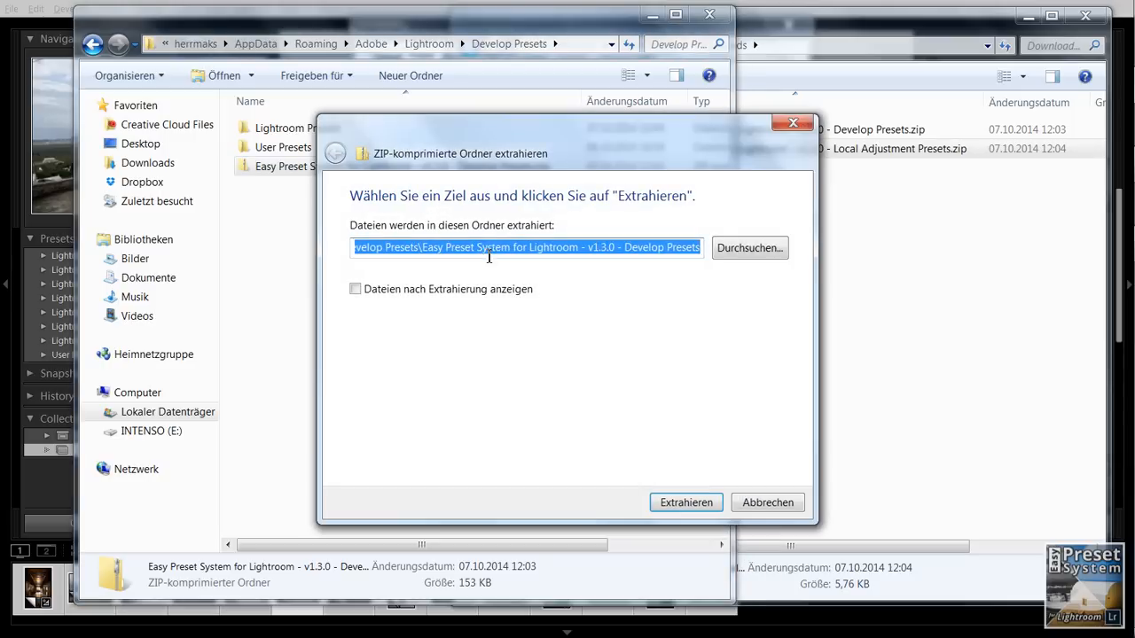
pyautogui.moveTo(538, 133); pyautogui.dragTo(509, 118)
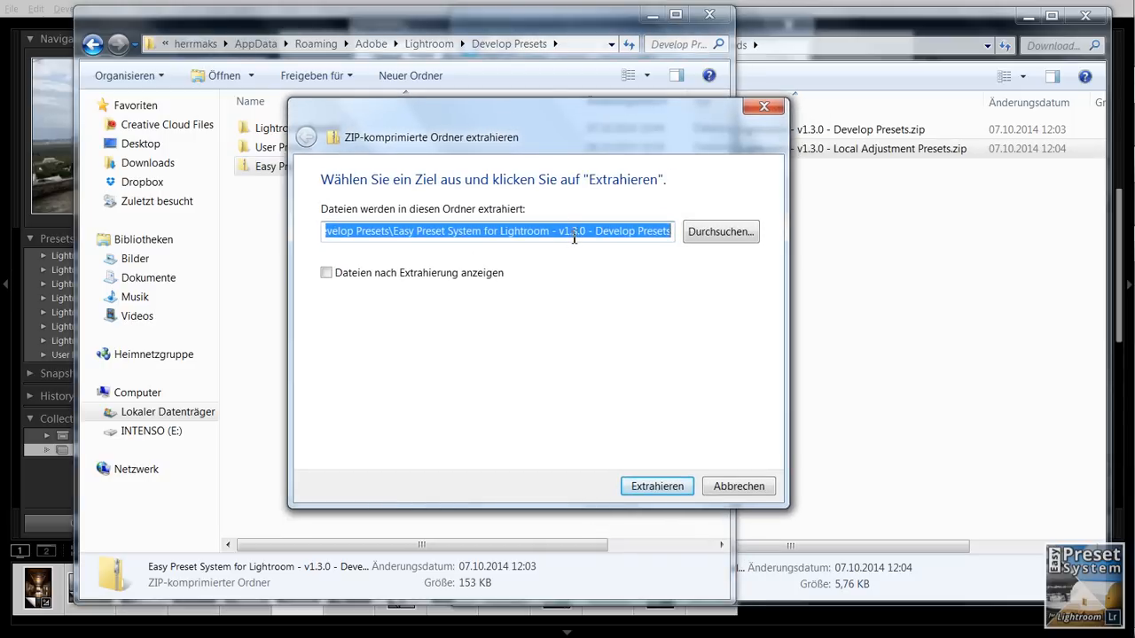
pyautogui.click(396, 232)
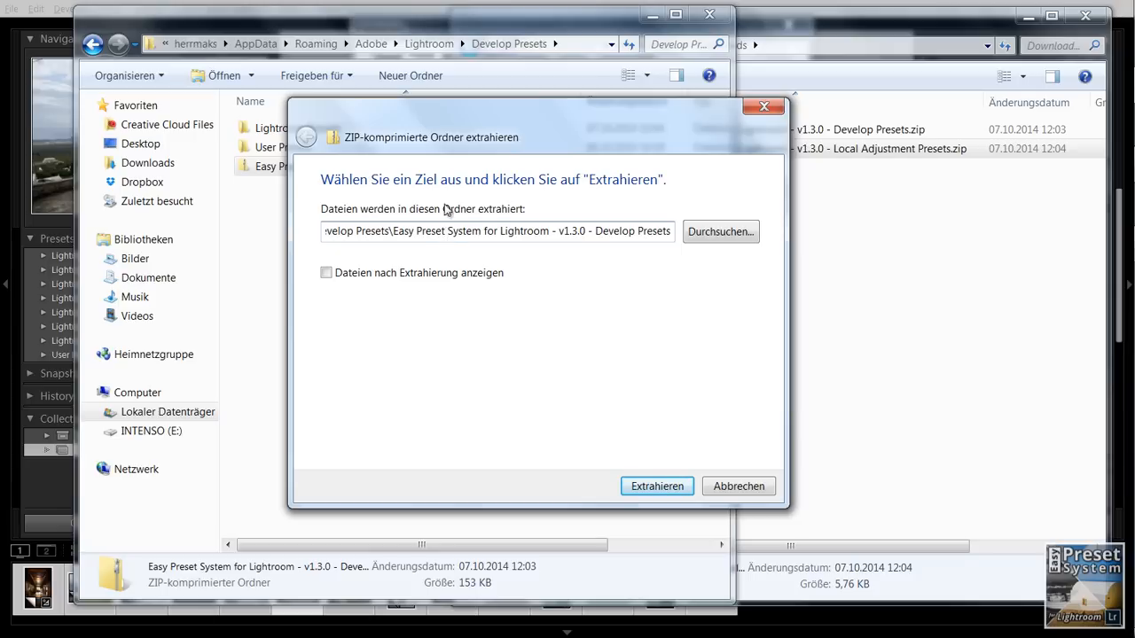
pyautogui.moveTo(465, 118); pyautogui.dragTo(611, 158)
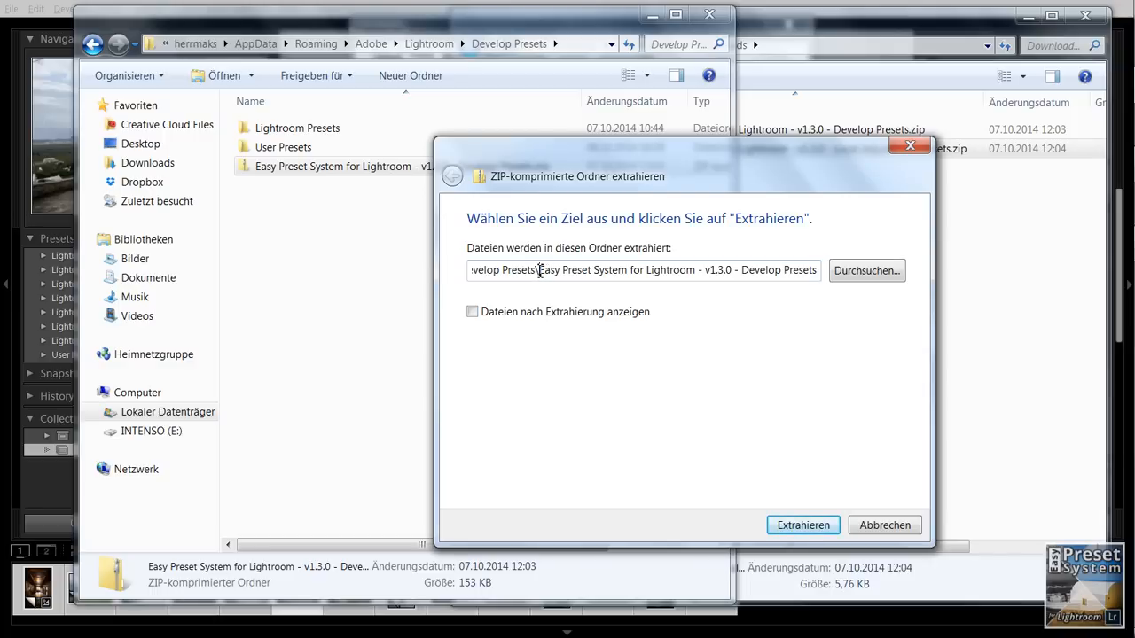
# - Remove the zip-named subfolder from the extraction path and extract the files directly into Lightroom's Develop Presets folder
pyautogui.moveTo(538, 273); pyautogui.dragTo(826, 261)
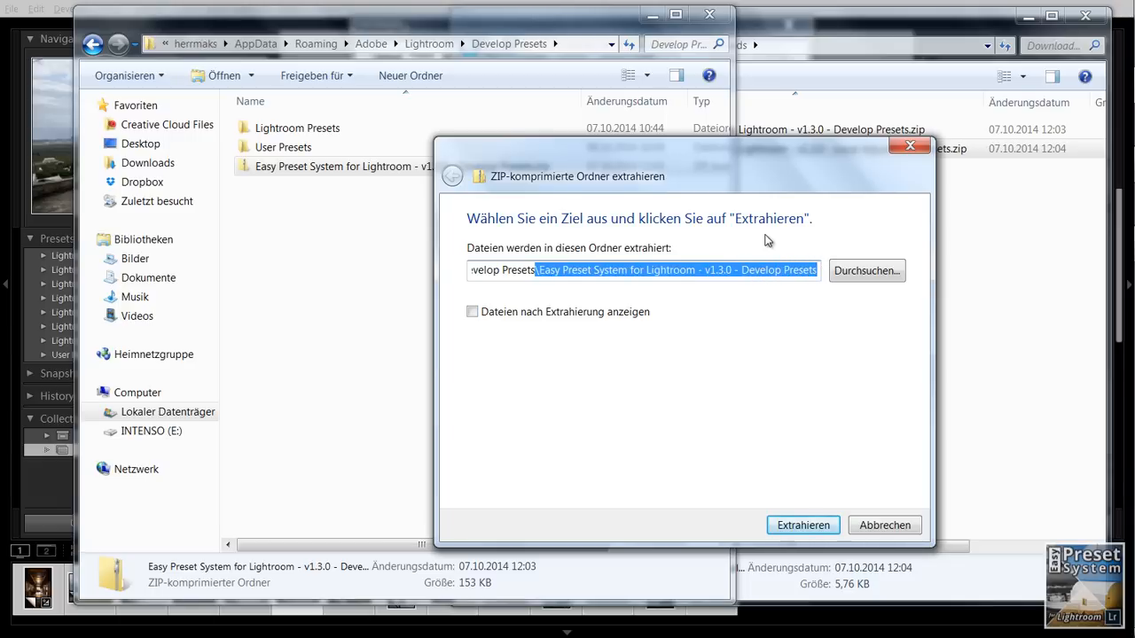
pyautogui.press('Delete')
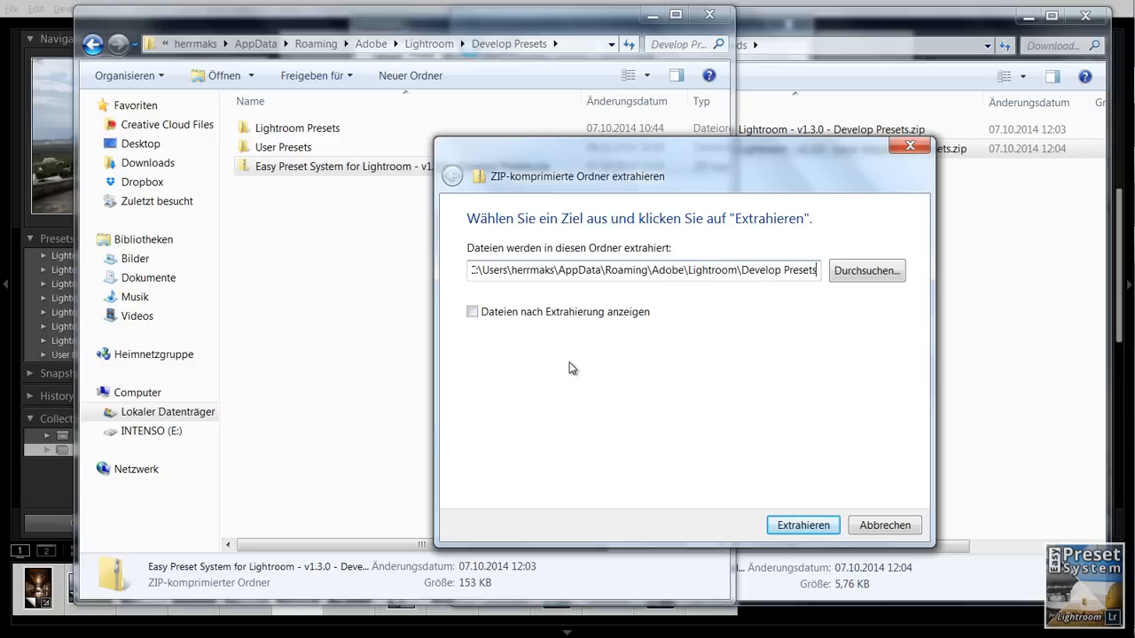
pyautogui.click(475, 317)
pyautogui.click(482, 325)
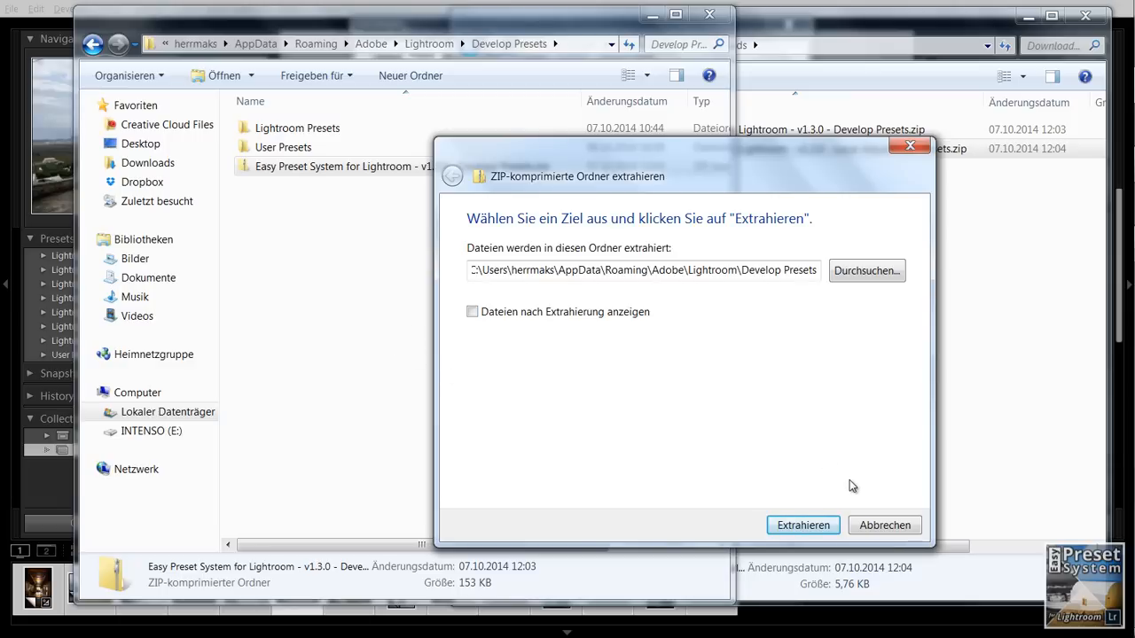
pyautogui.click(810, 527)
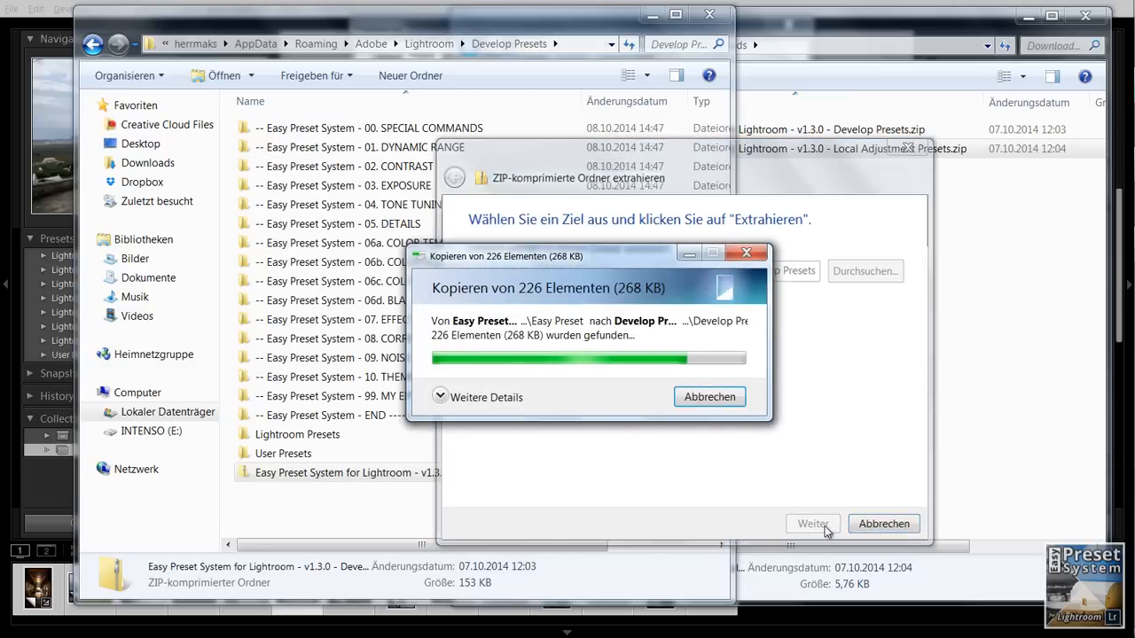
# - Select the extracted folders from 00. SPECIAL COMMANDS through END to check them, and clear the selection
pyautogui.click(370, 130)
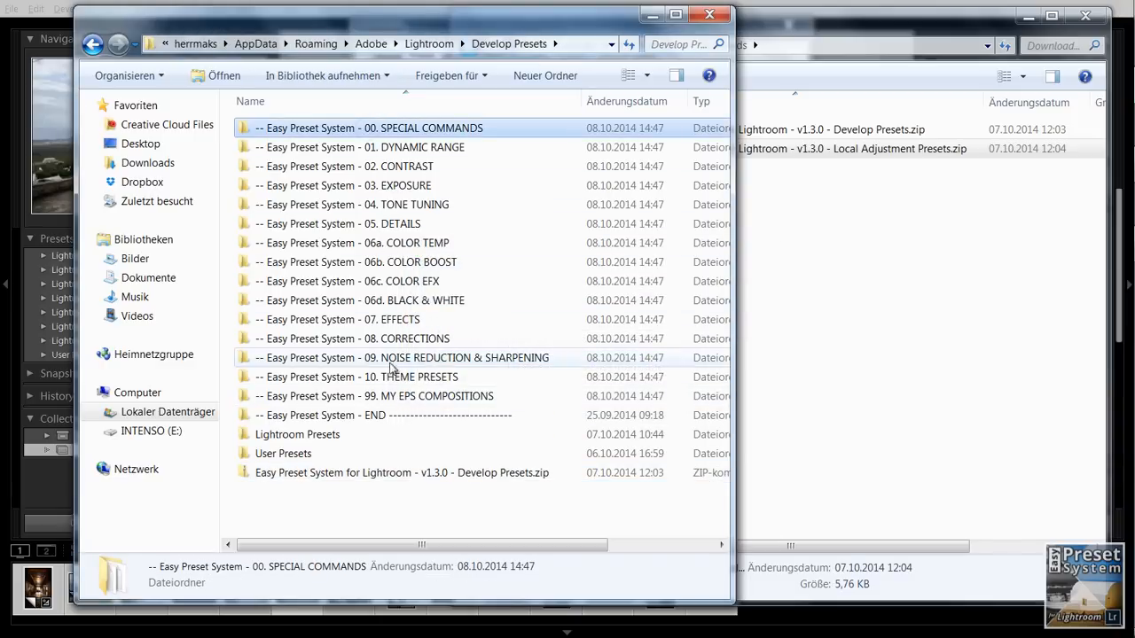
pyautogui.keyDown('shift'); pyautogui.click(385, 419); pyautogui.keyUp('shift')
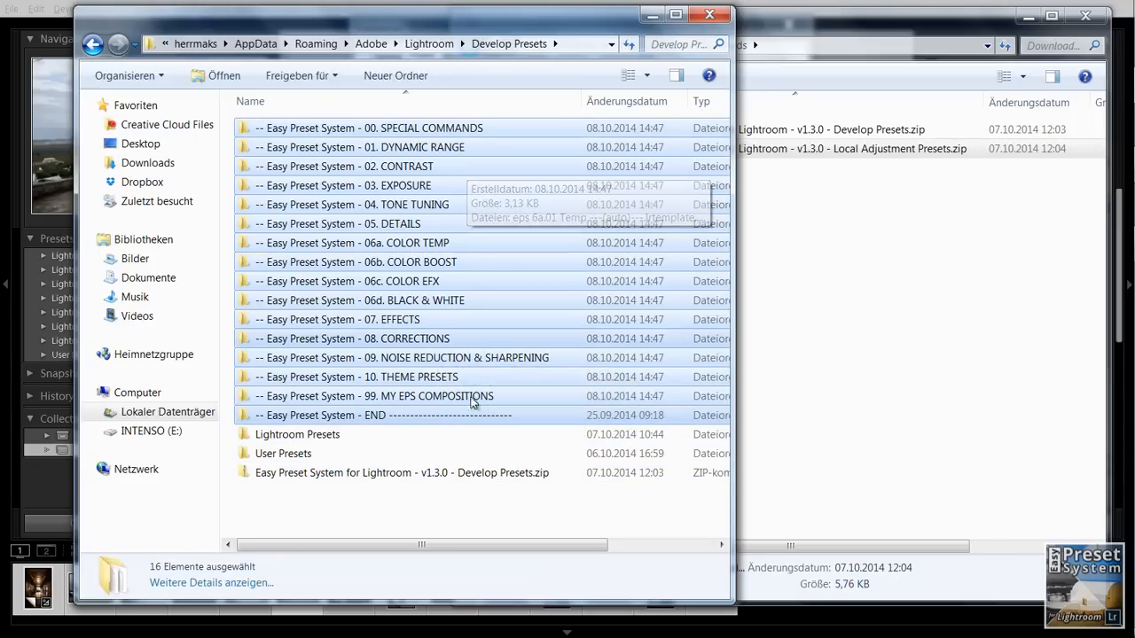
pyautogui.click(456, 493)
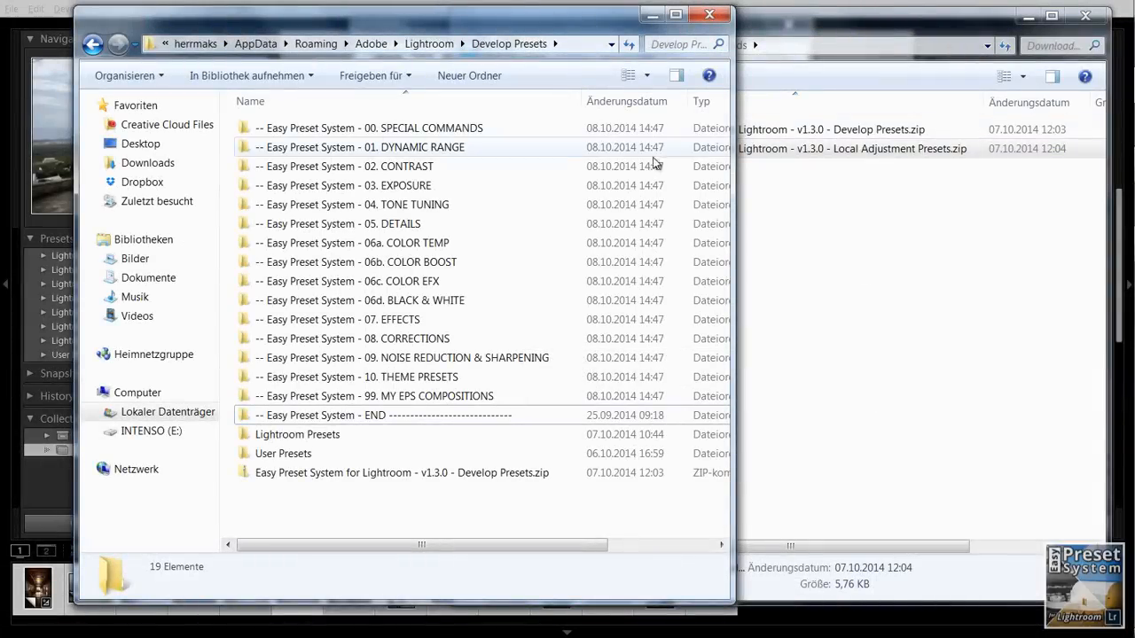
# - Open the Local Adjustment Presets folder, widen the name column and start extracting the Easy Preset System Local Adjustment Presets zip
pyautogui.click(93, 45)
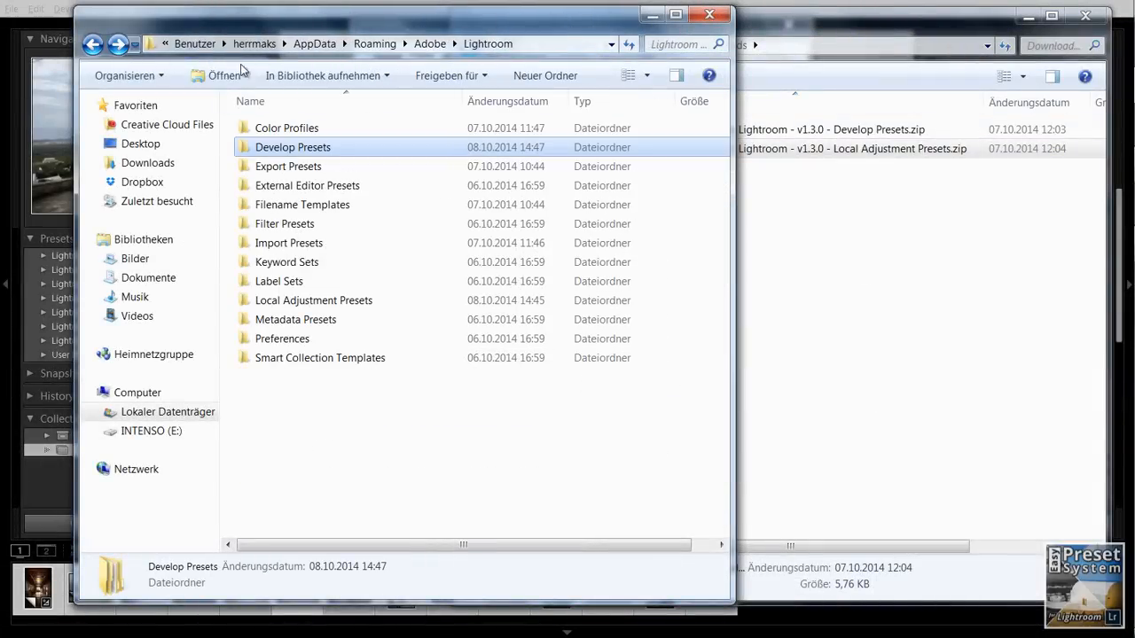
pyautogui.doubleClick(308, 301)
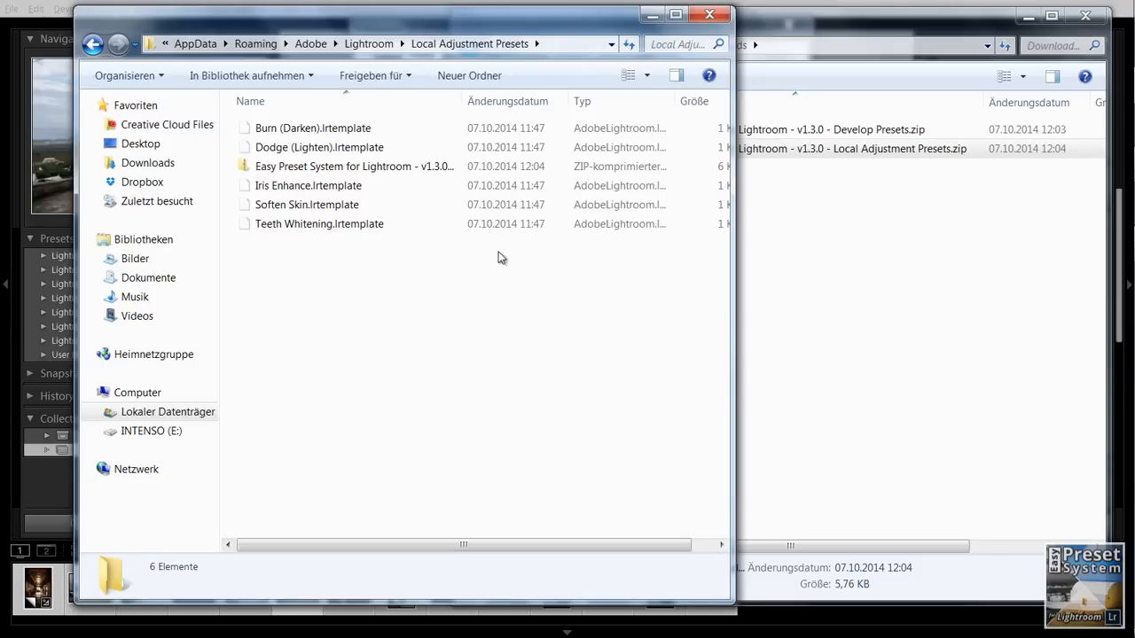
pyautogui.moveTo(462, 100); pyautogui.dragTo(572, 101)
pyautogui.click(440, 167)
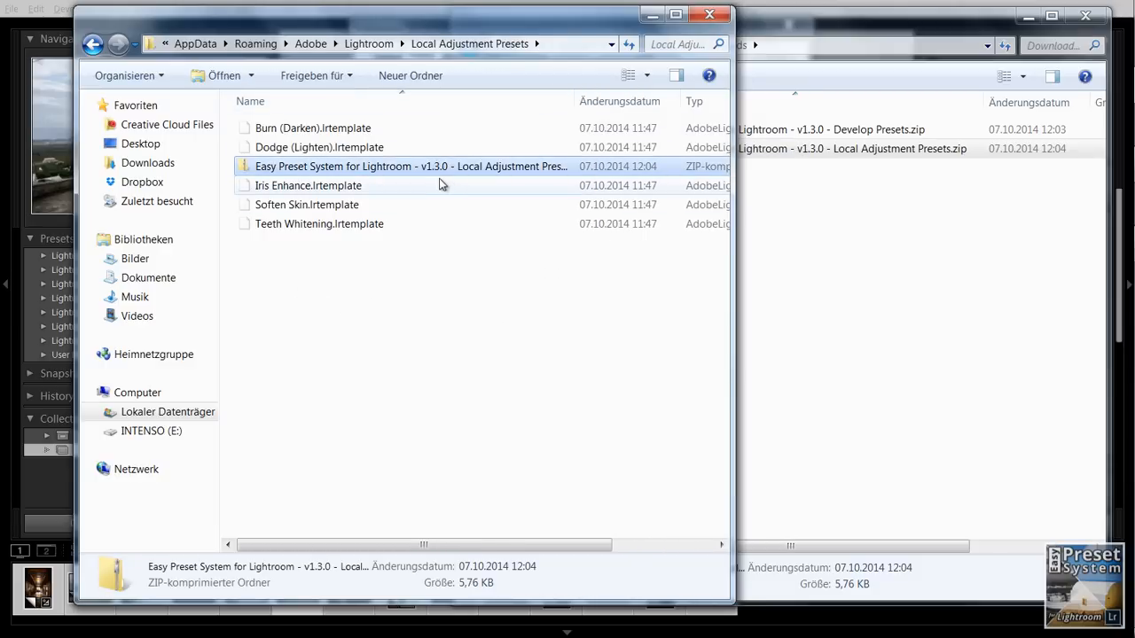
pyautogui.rightClick(429, 167)
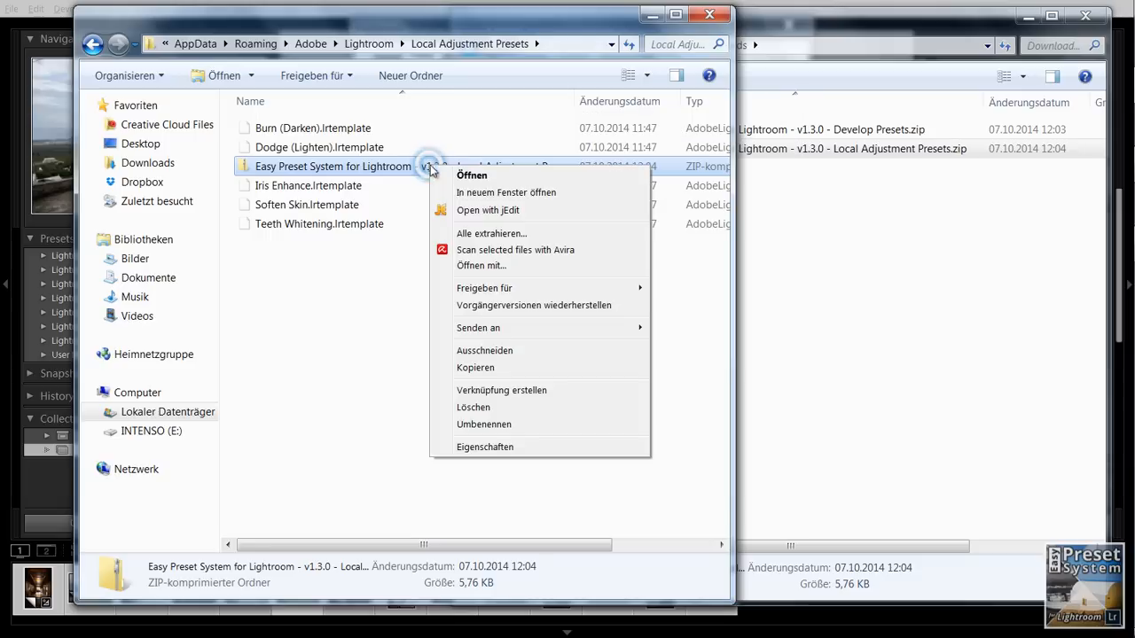
pyautogui.click(490, 233)
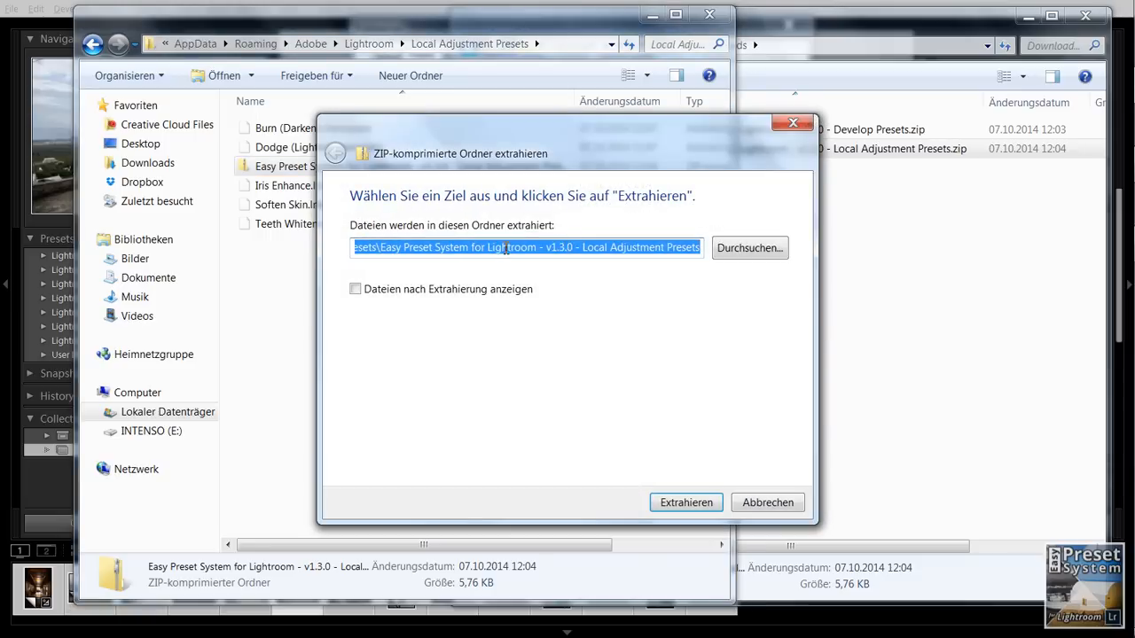
# - Remove the zip-named subfolder from the destination path and extract the files directly into the Local Adjustment Presets folder
pyautogui.click(505, 249)
pyautogui.moveTo(381, 251); pyautogui.dragTo(736, 266)
pyautogui.press('BackSpace')
pyautogui.press('BackSpace')
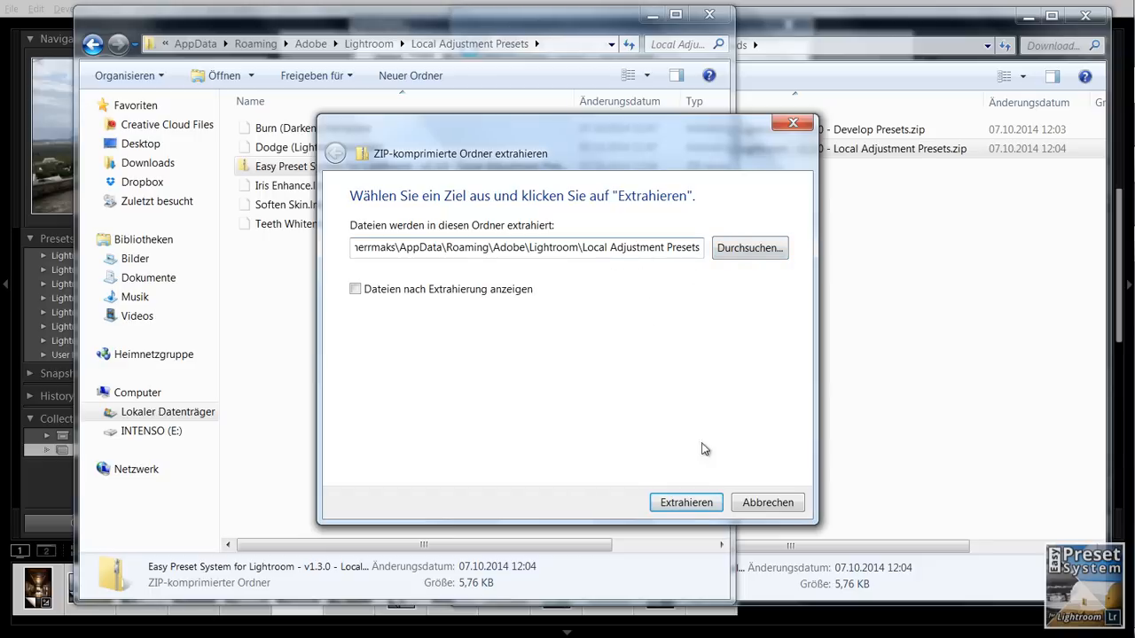
pyautogui.click(688, 501)
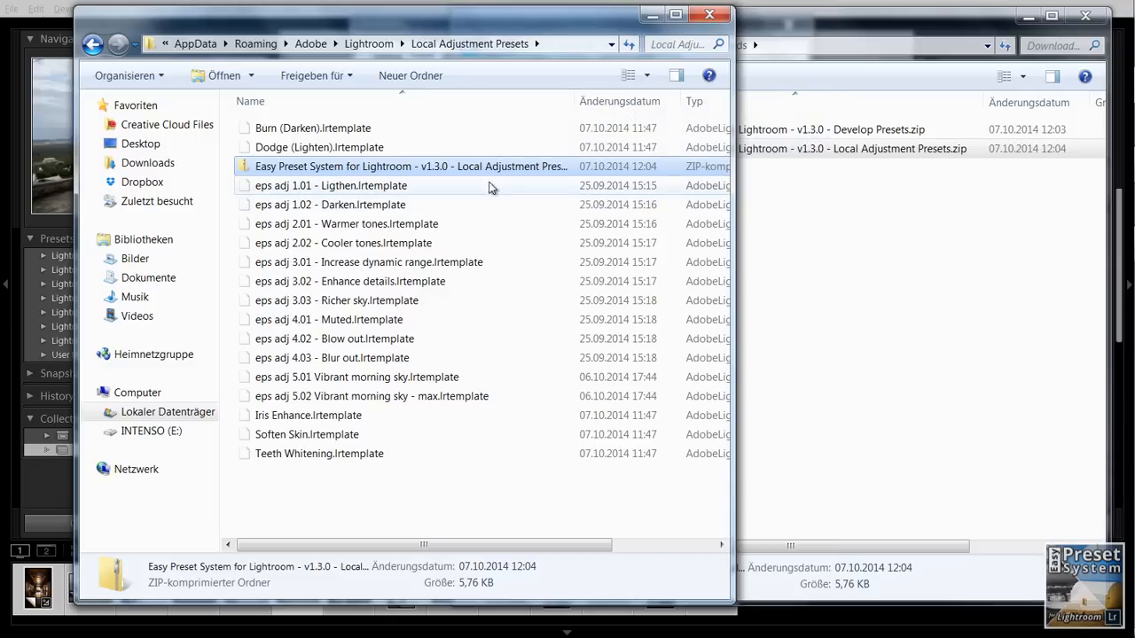
# - Delete the copied zip from Lightroom's Local Adjustment Presets folder, keeping the originals in Downloads
pyautogui.press('Delete')
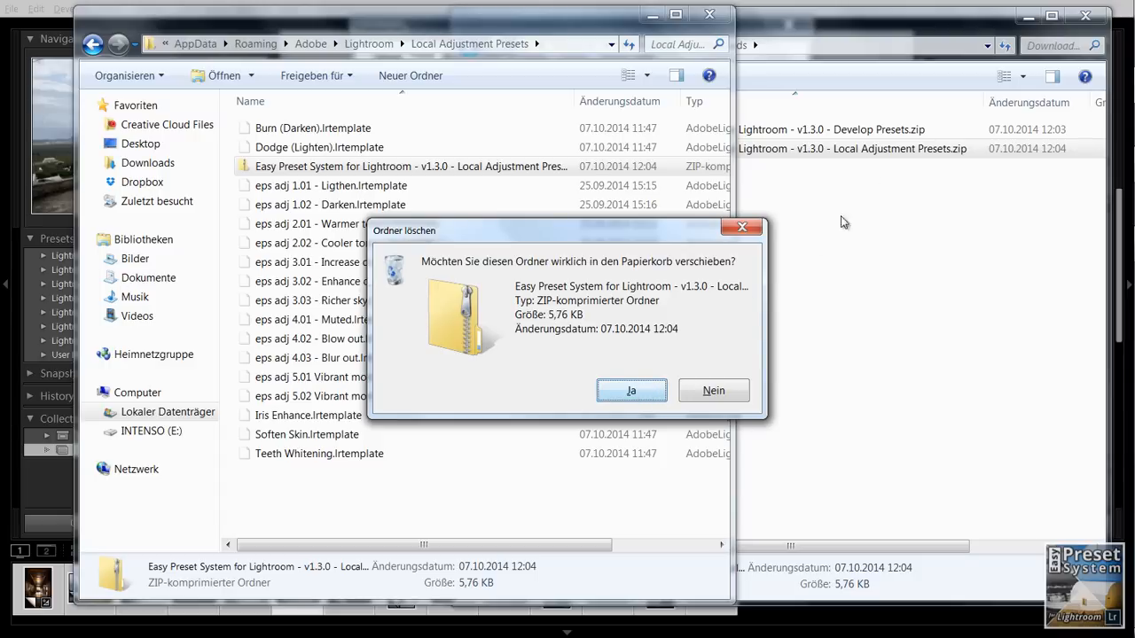
pyautogui.click(871, 26)
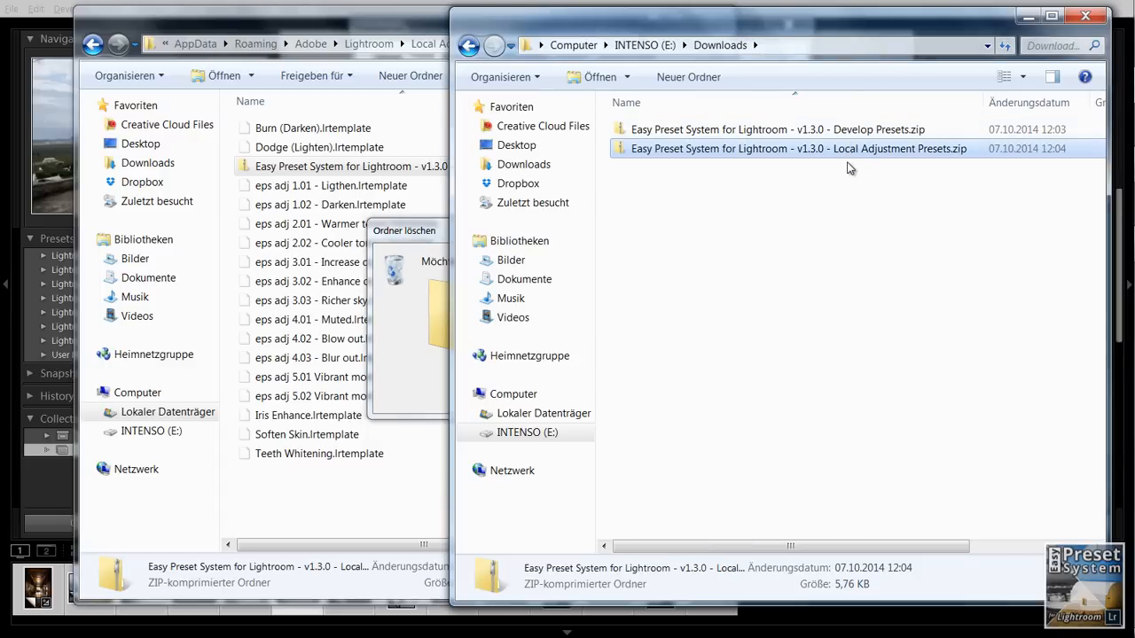
pyautogui.click(852, 171)
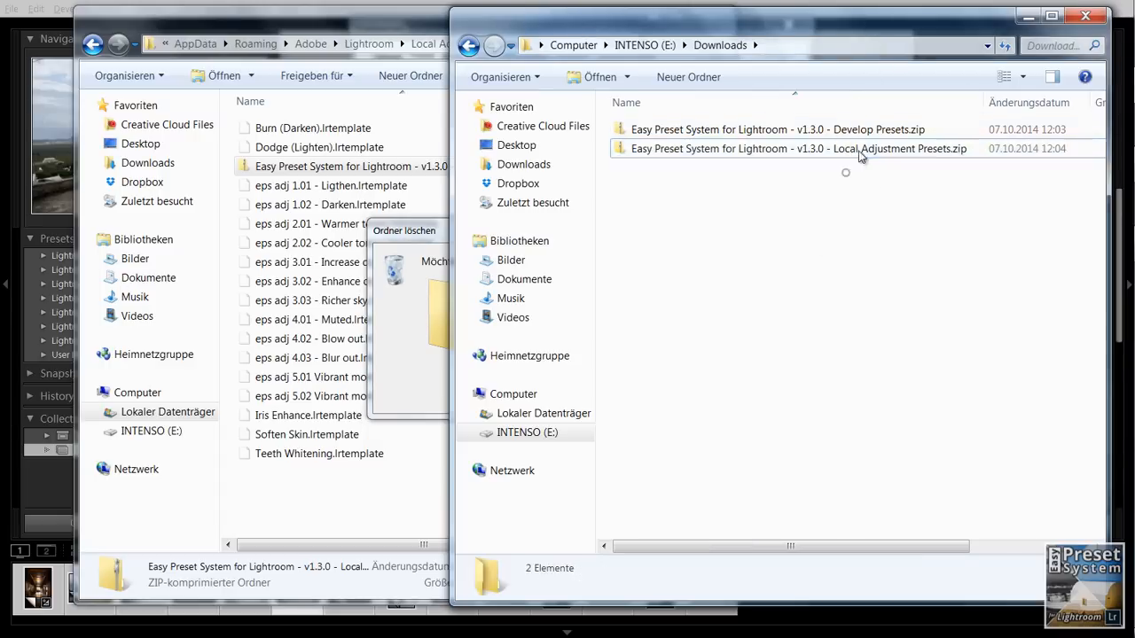
pyautogui.click(413, 241)
pyautogui.click(631, 391)
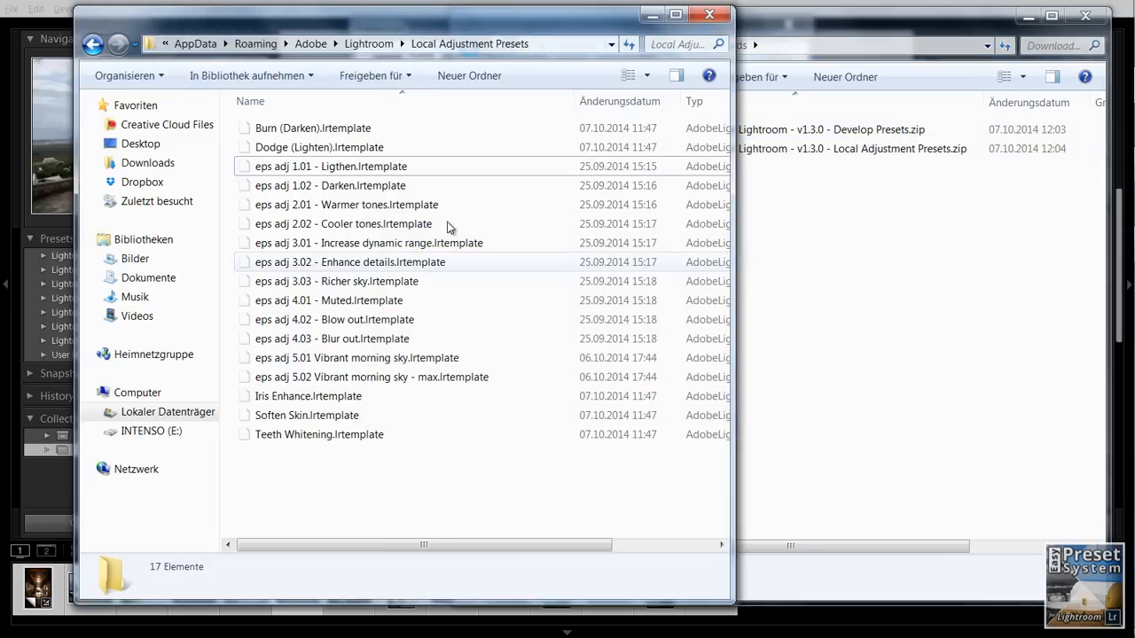
# - Open Lightroom's Develop Presets folder and delete the Easy Preset System Develop Presets zip from it
pyautogui.click(364, 43)
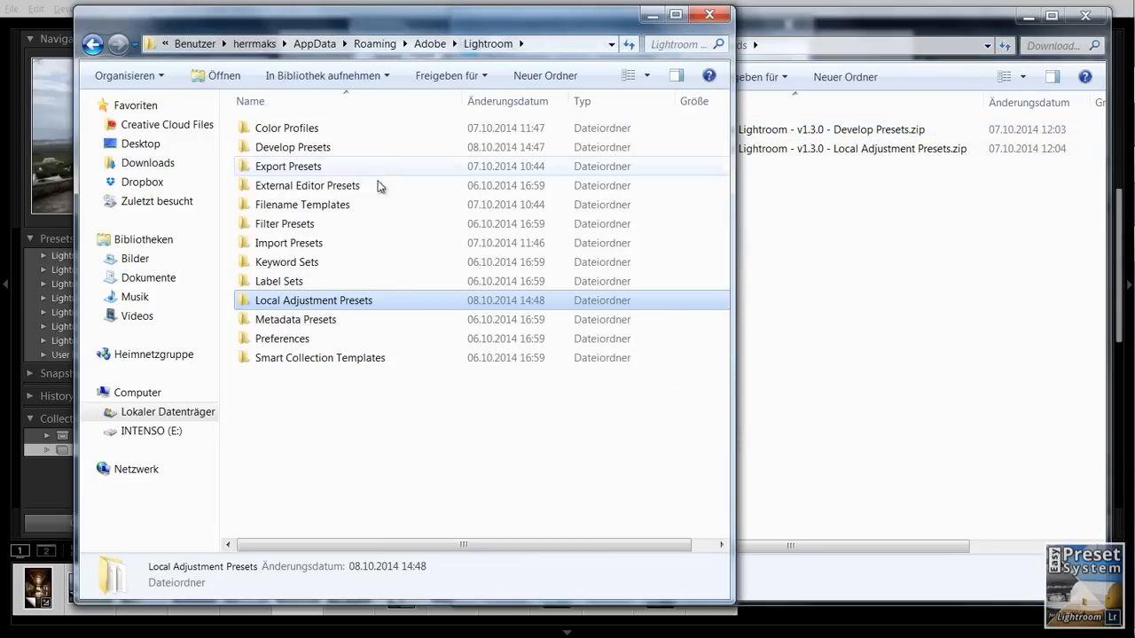
pyautogui.doubleClick(299, 148)
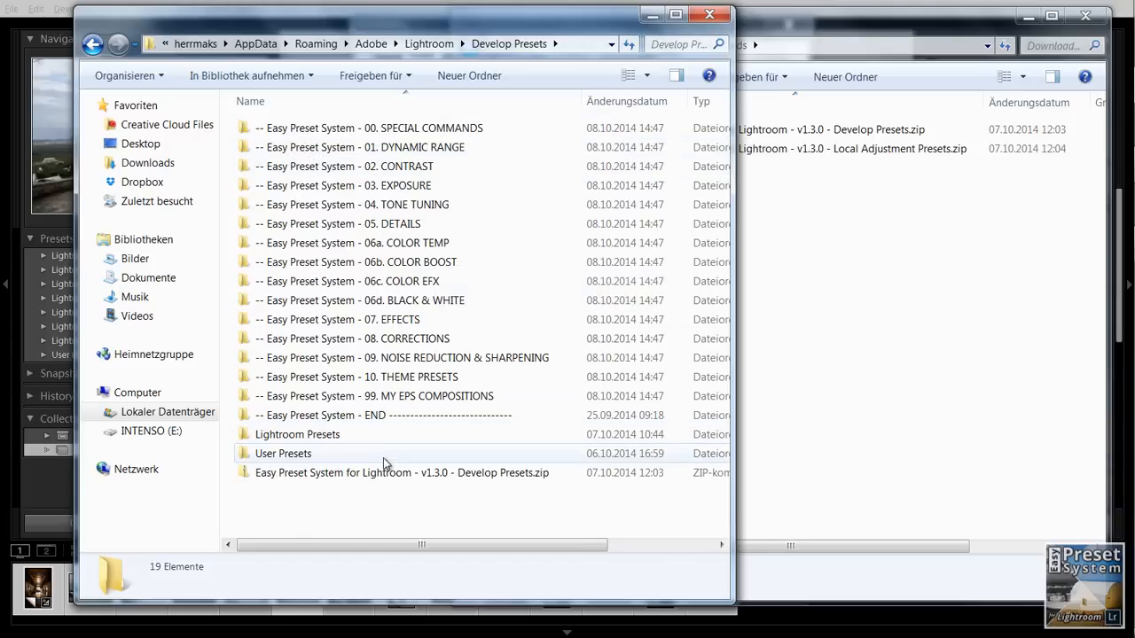
pyautogui.click(476, 474)
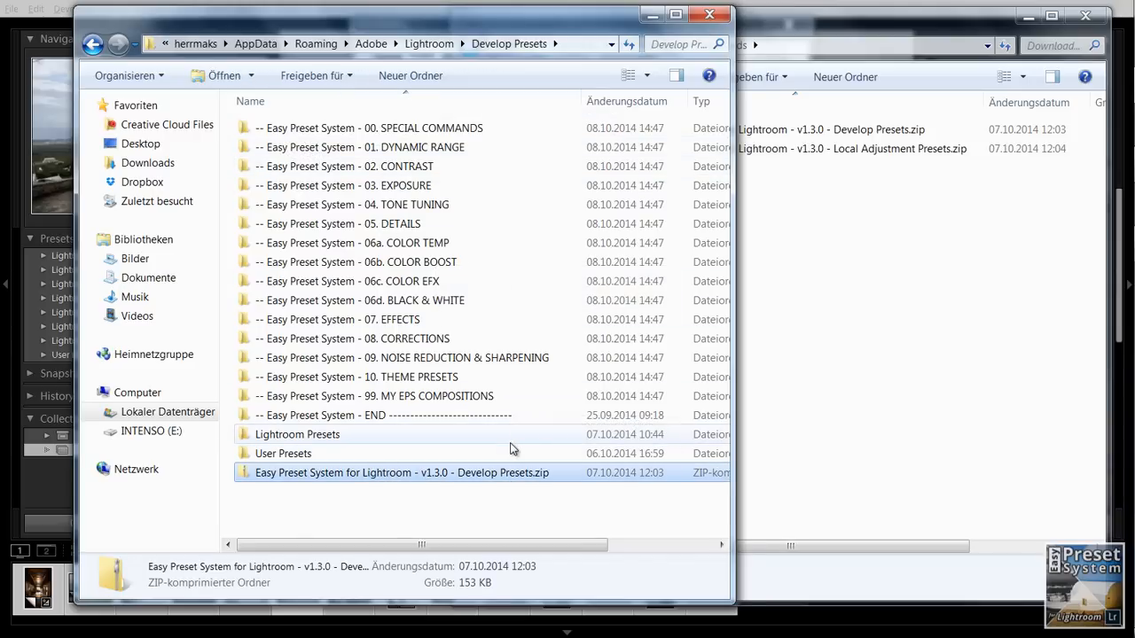
pyautogui.press('Delete')
pyautogui.click(653, 389)
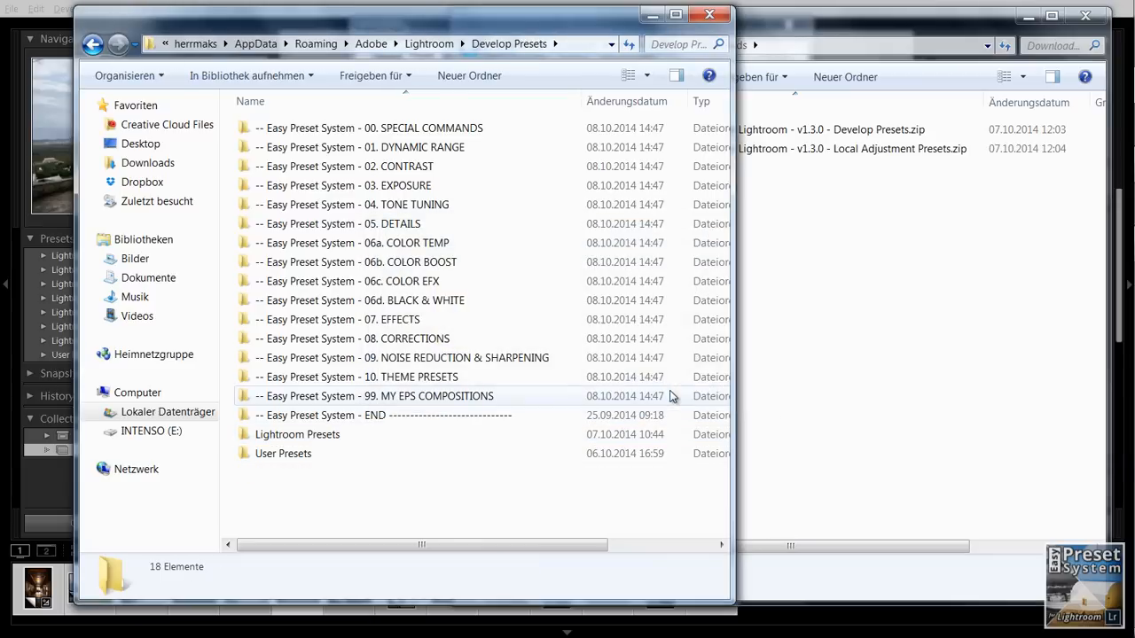
# - Minimize both folder windows to return to Lightroom's Preferences and restart Lightroom from there
pyautogui.click(664, 18)
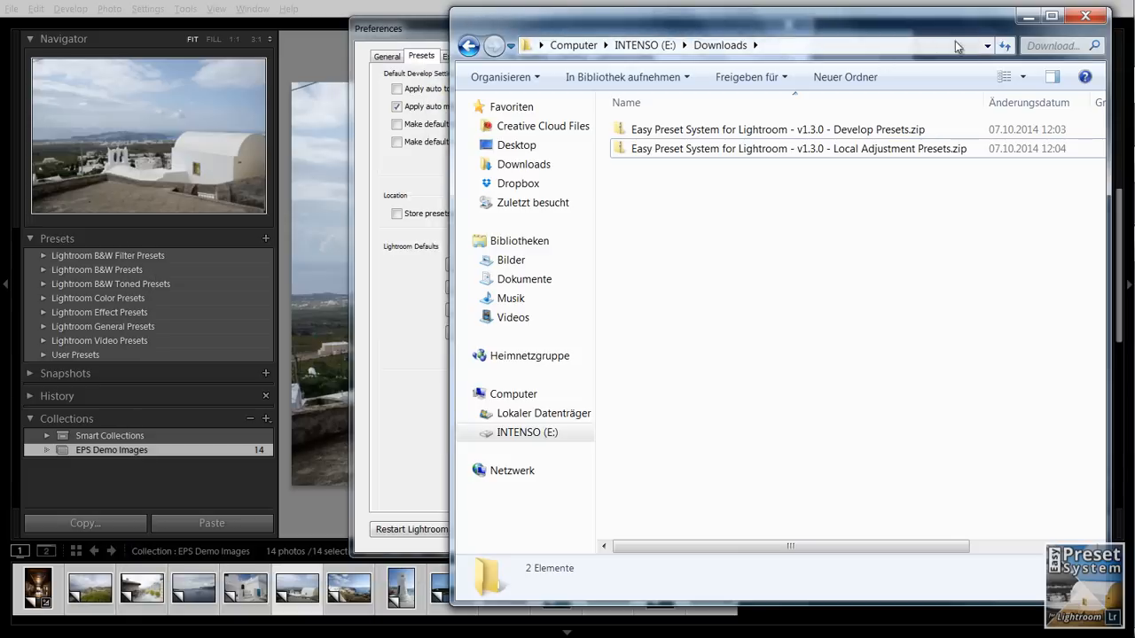
pyautogui.click(1027, 17)
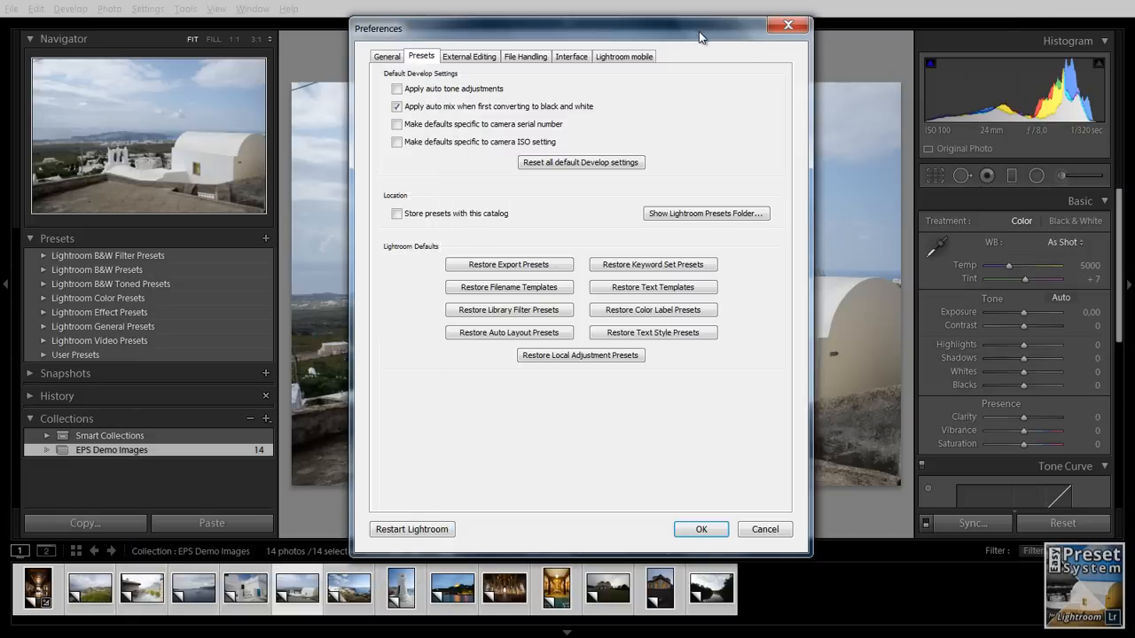
pyautogui.moveTo(699, 31); pyautogui.dragTo(683, 31)
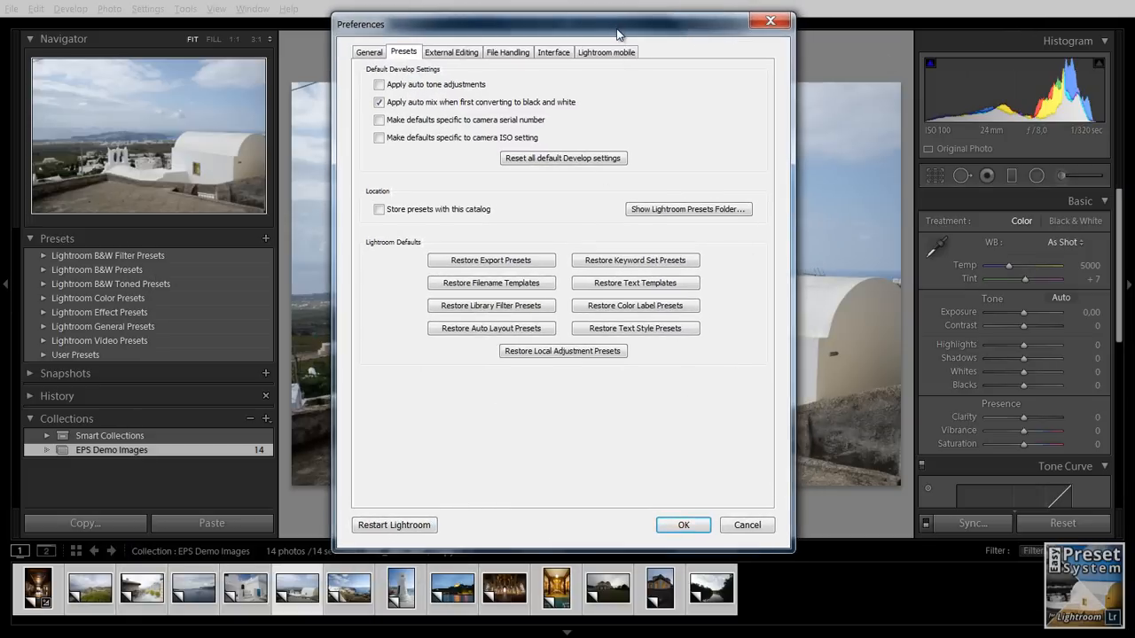
pyautogui.moveTo(618, 34); pyautogui.dragTo(607, 32)
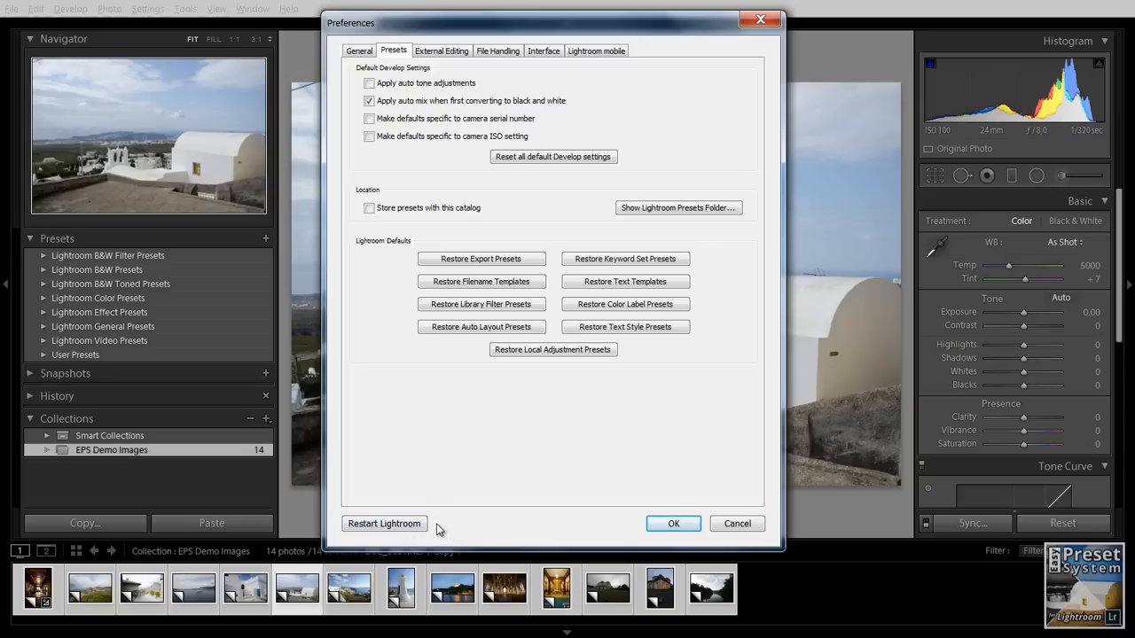
pyautogui.click(385, 524)
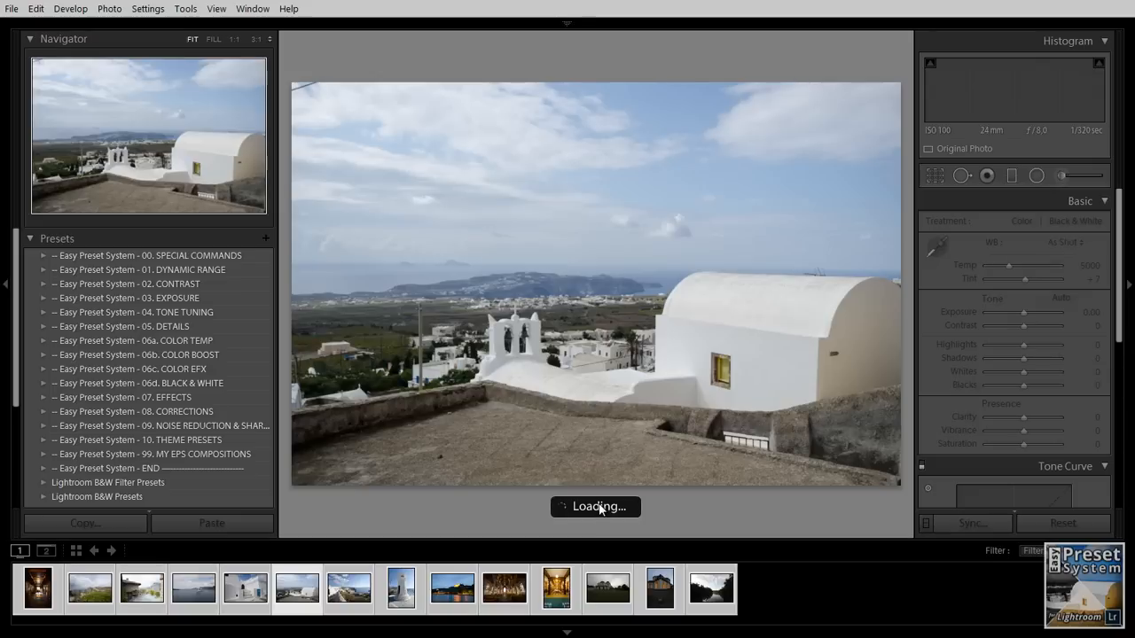
# - Check the Presets list for the Easy Preset System folders and the Graduated Filter's effect list for the eps adj presets
pyautogui.scroll(-4, 172, 304)
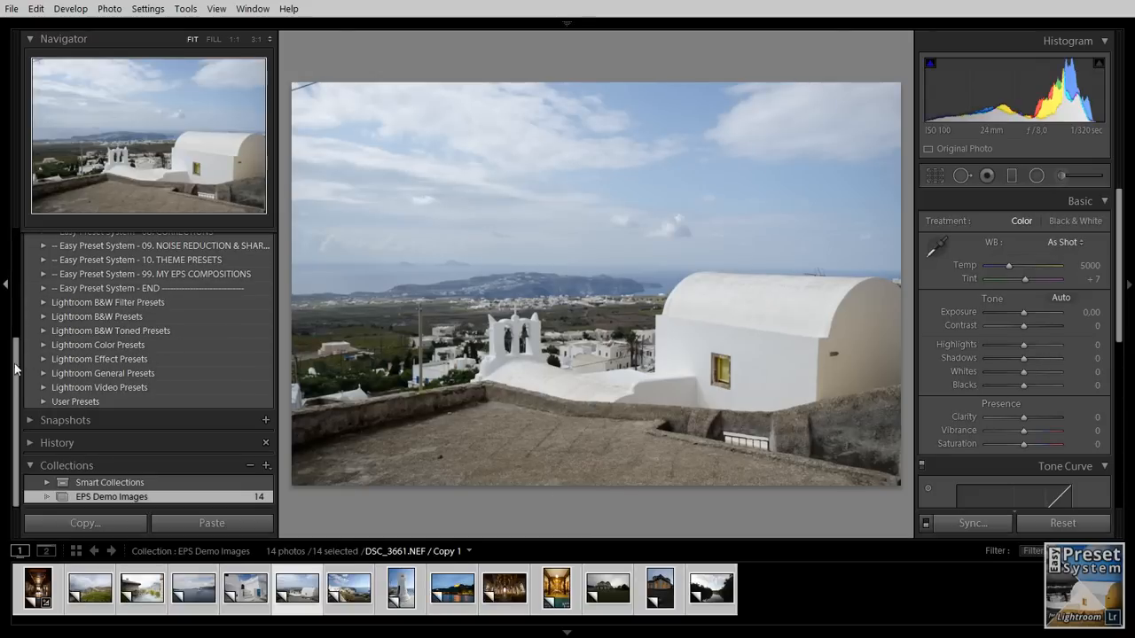
pyautogui.moveTo(16, 377); pyautogui.dragTo(13, 264)
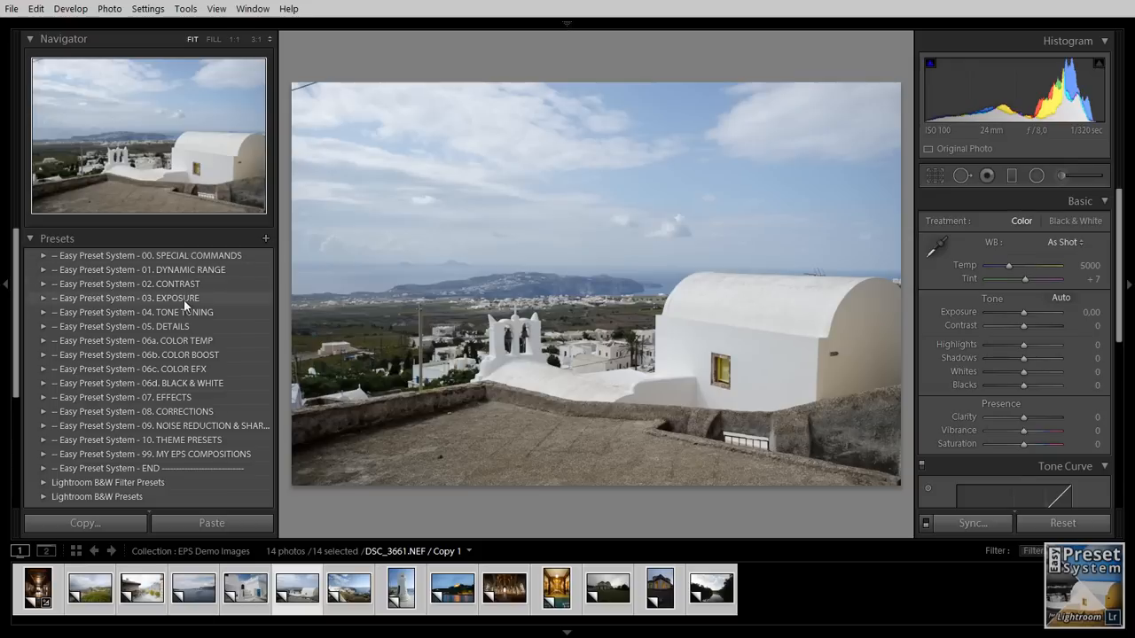
pyautogui.click(1014, 176)
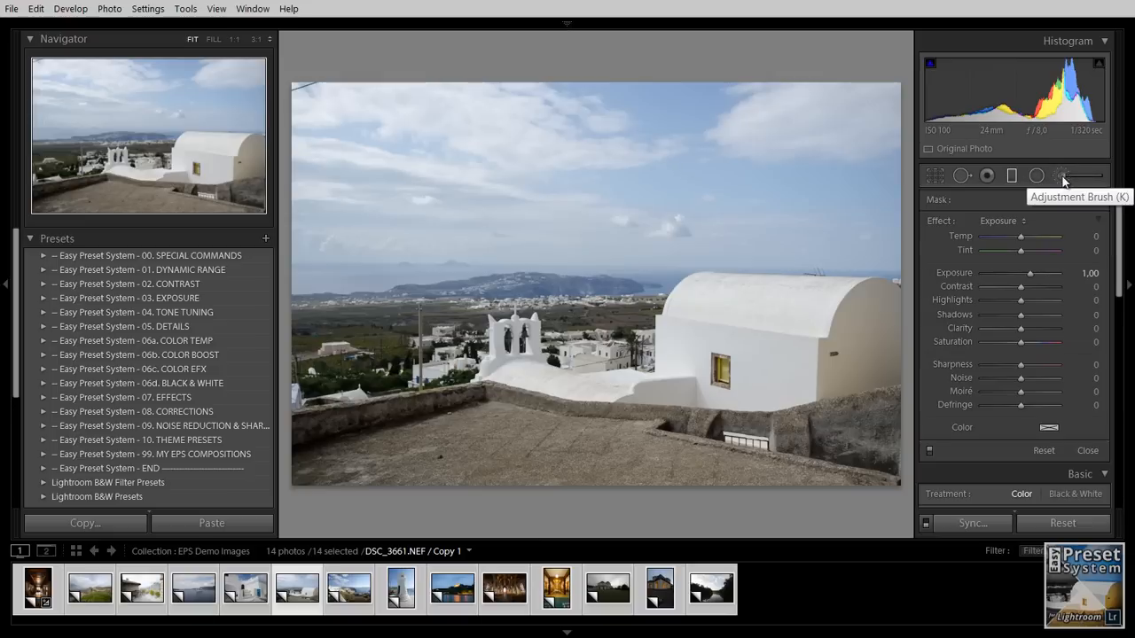
pyautogui.click(1005, 227)
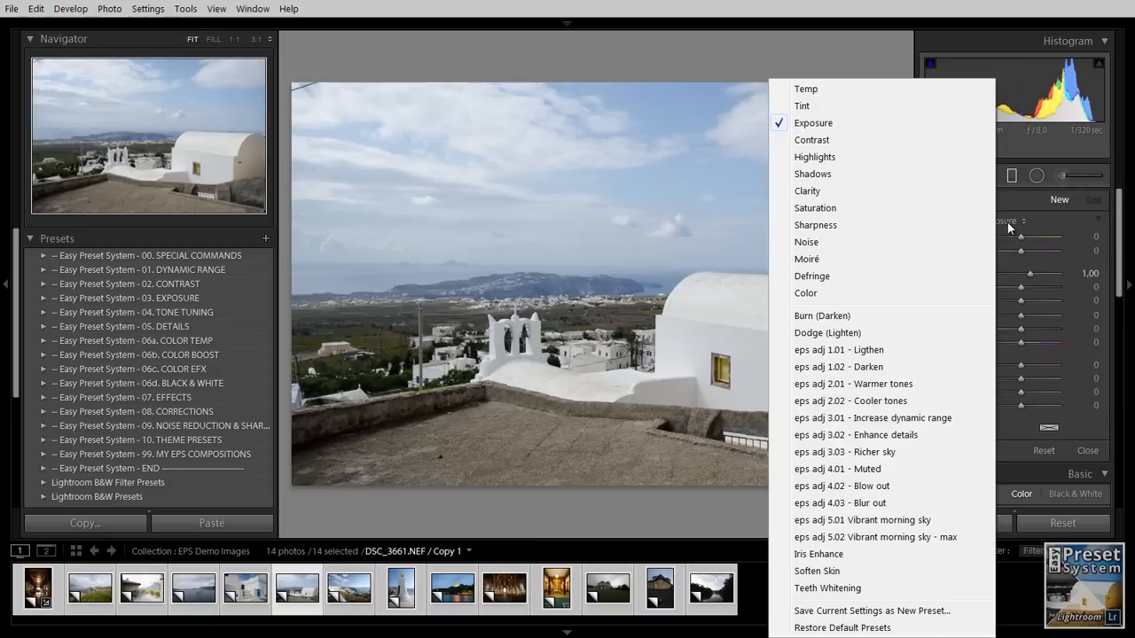